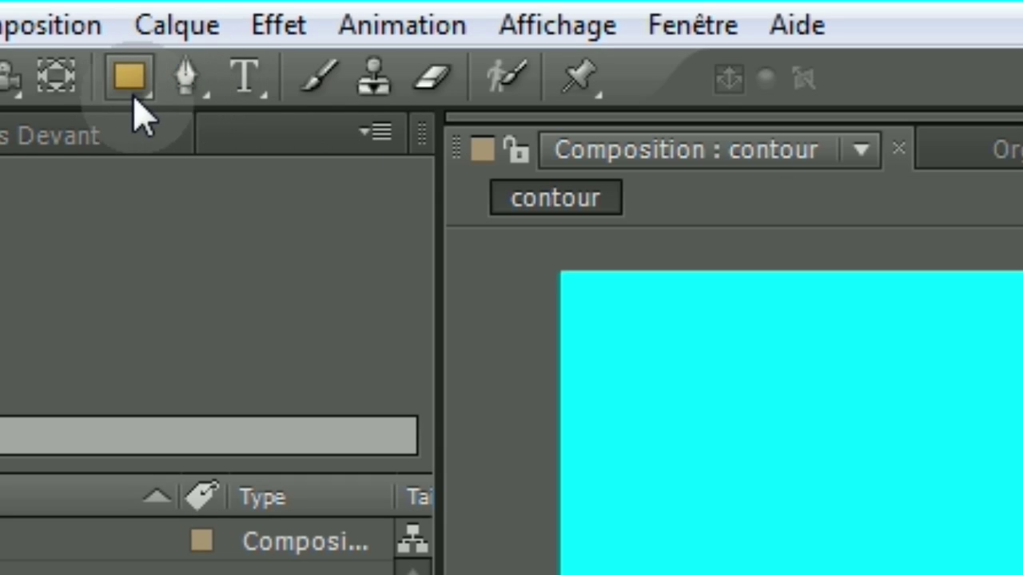
left_click(128, 80)
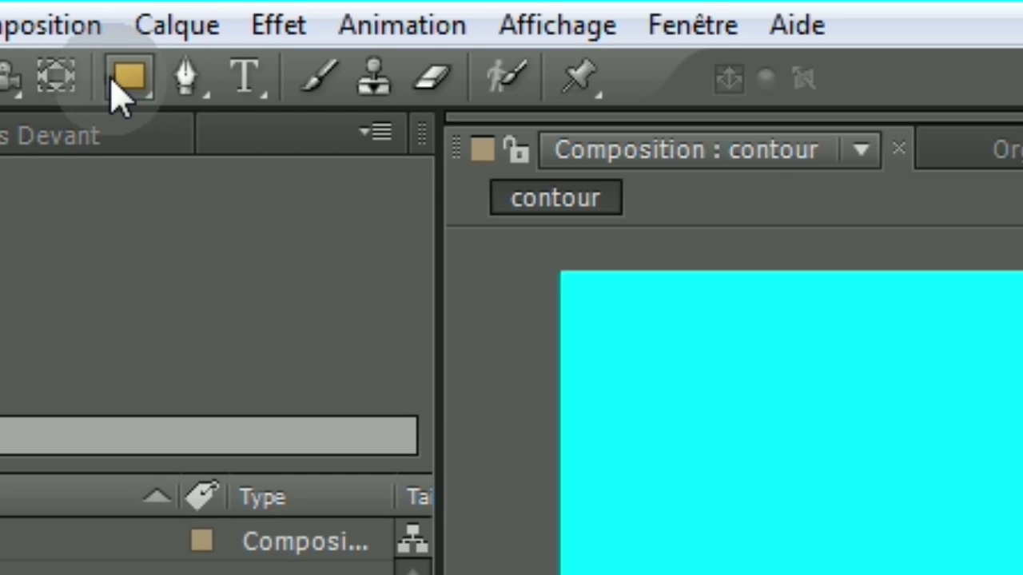
left_click(121, 83)
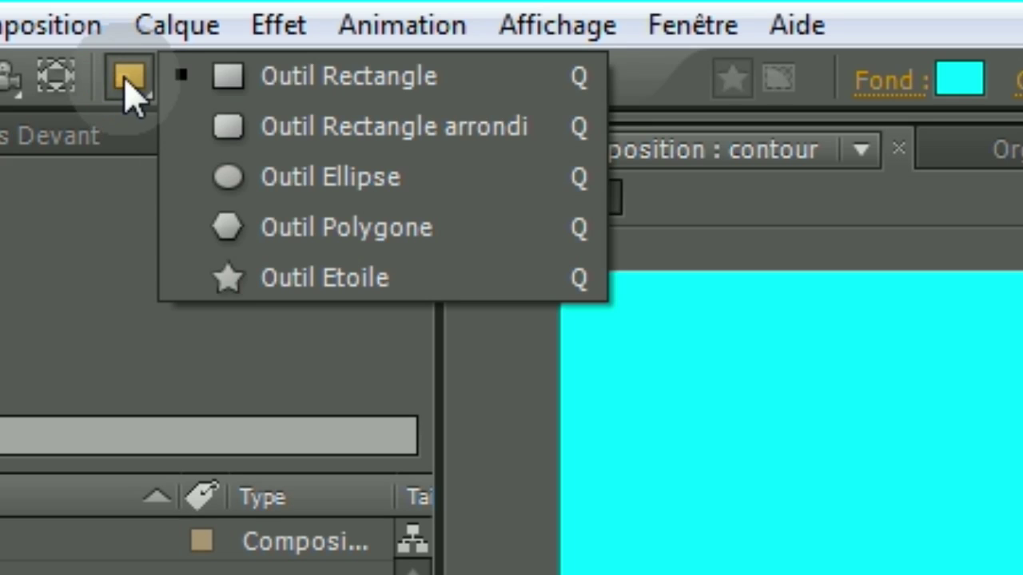
left_click(96, 231)
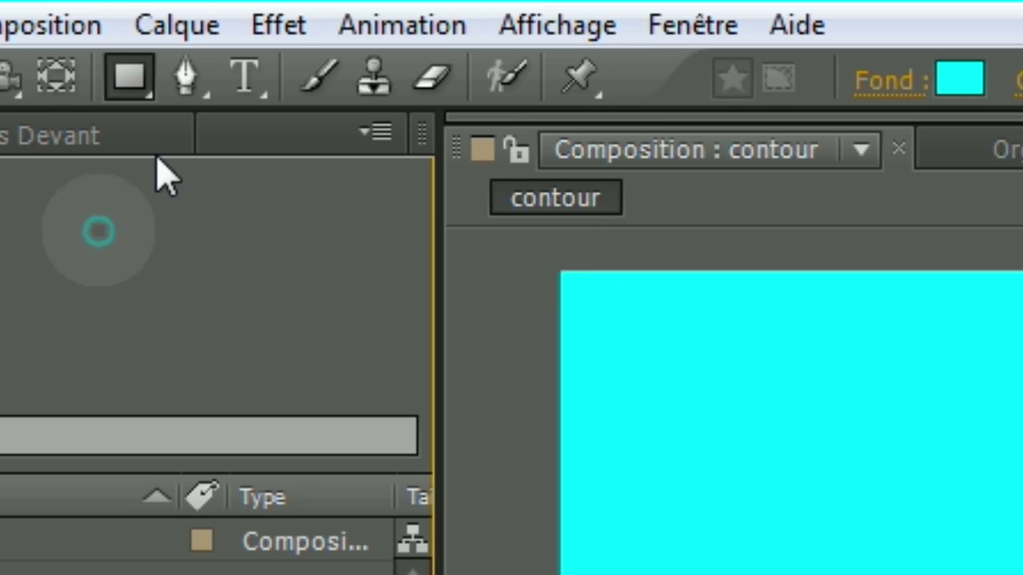
- Draw a closed heart-shaped path with curved lobes in the contour composition using the Pen tool
left_click(190, 80)
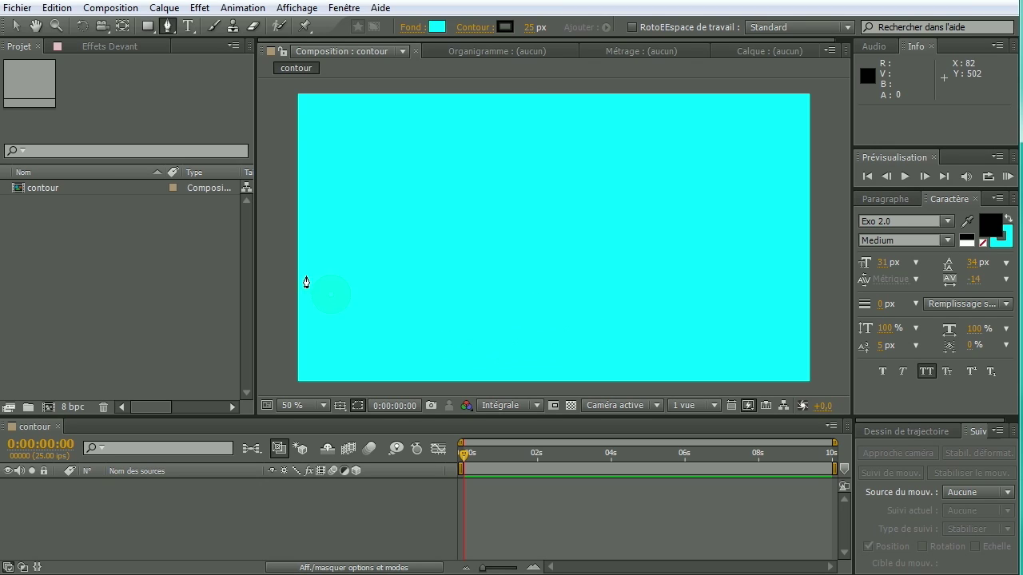
left_click(548, 342)
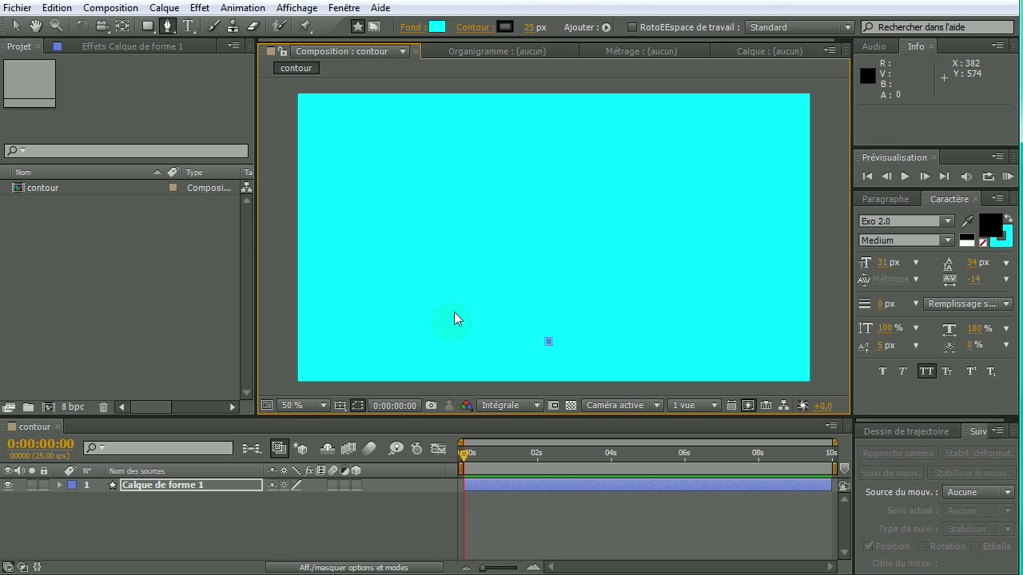
left_click_drag(432, 226, 431, 136)
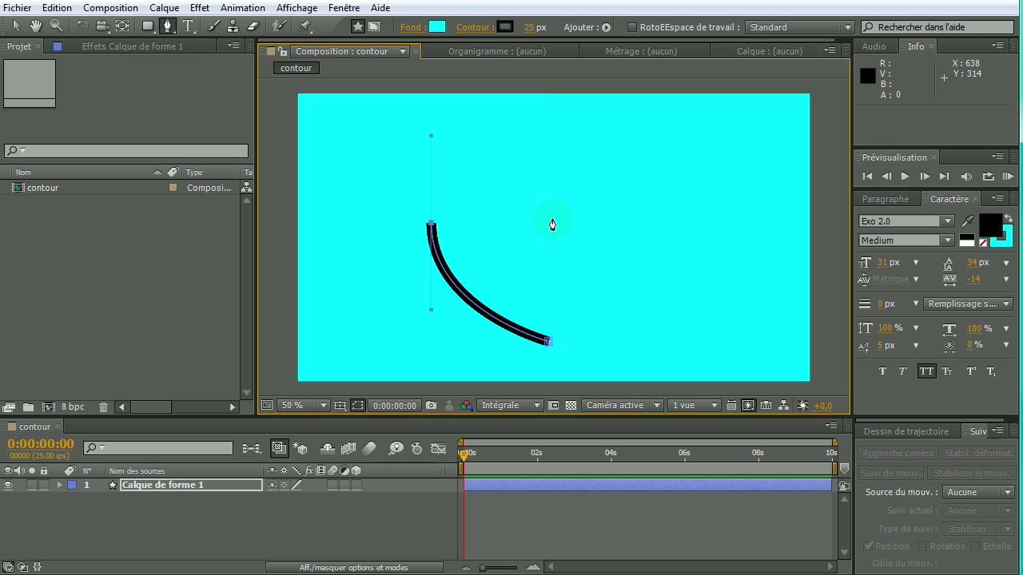
left_click_drag(553, 214, 553, 284)
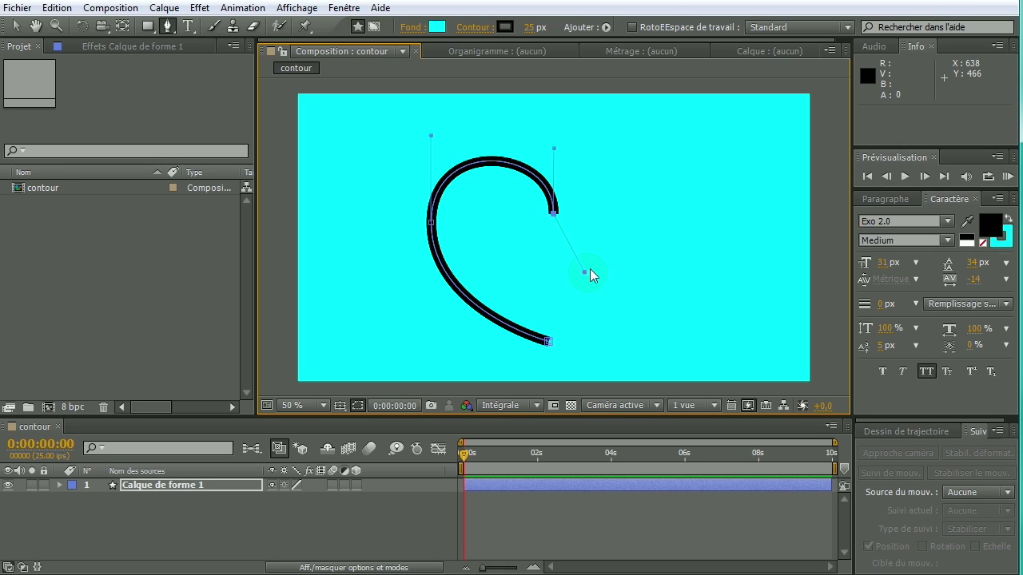
left_click_drag(564, 152, 553, 149)
left_click_drag(669, 239, 655, 359)
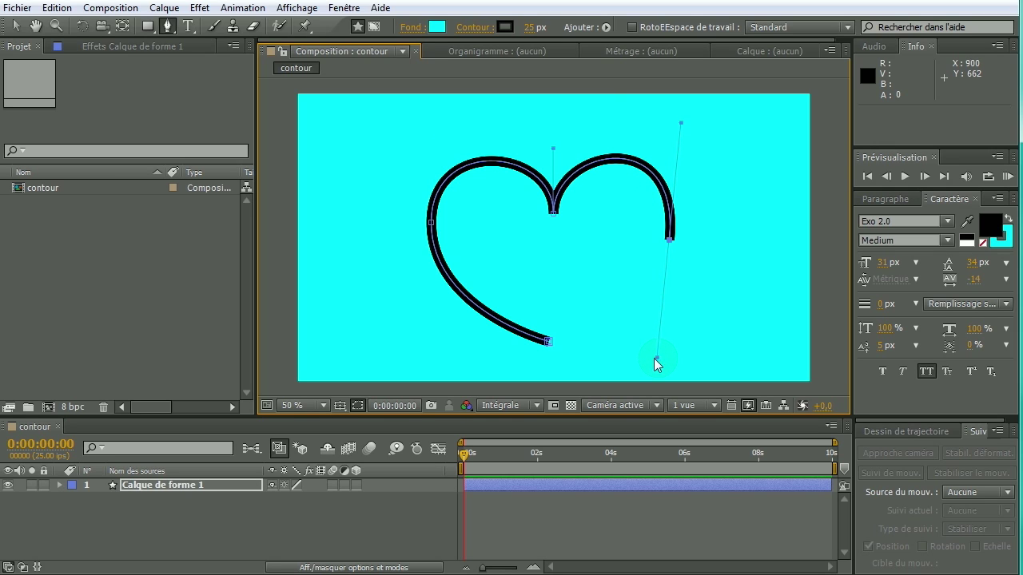
left_click(547, 344)
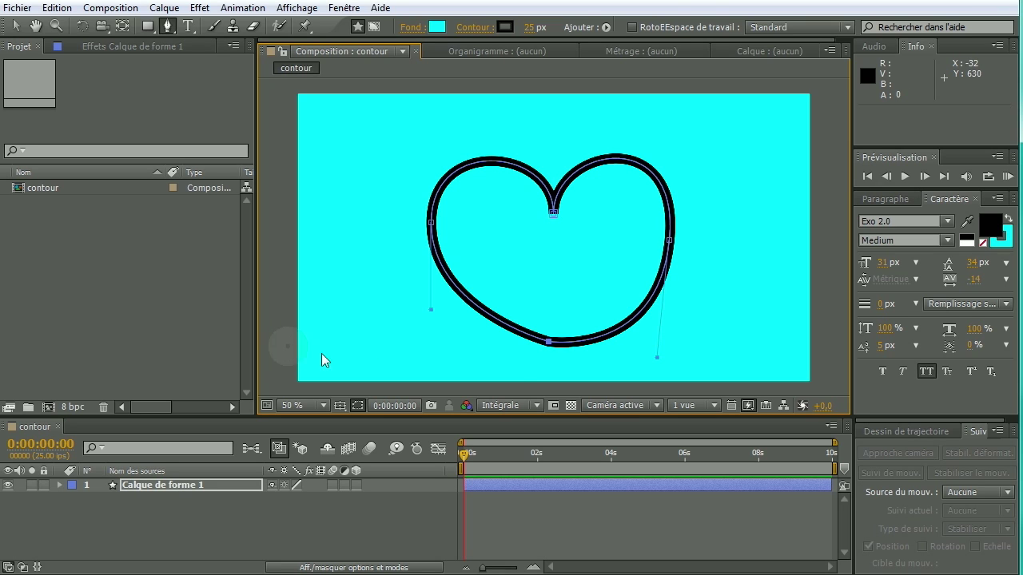
- Refine the heart's side and bottom points into a more symmetrical shape and show the transparency grid
left_click_drag(199, 417, 523, 374)
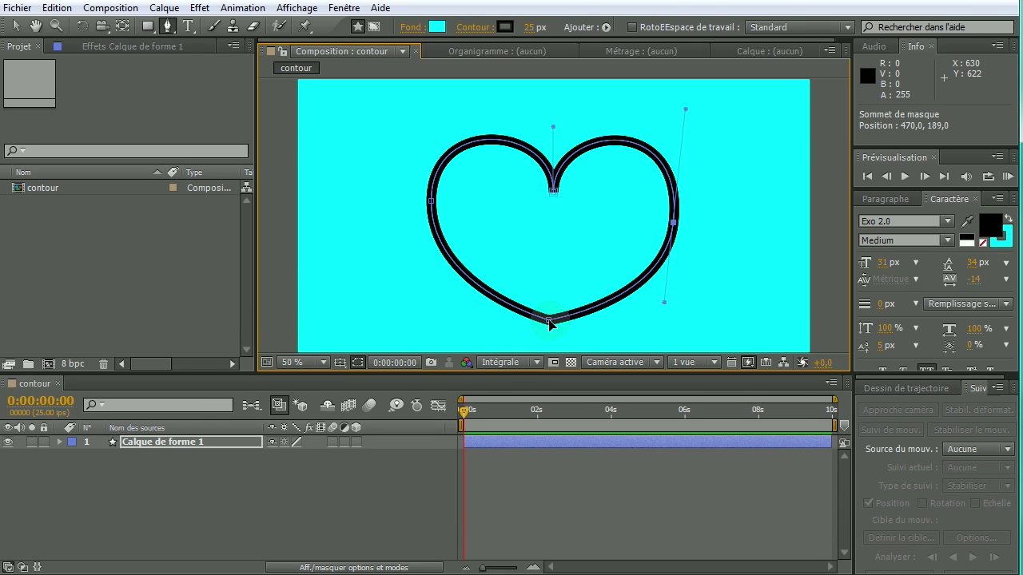
left_click(550, 322)
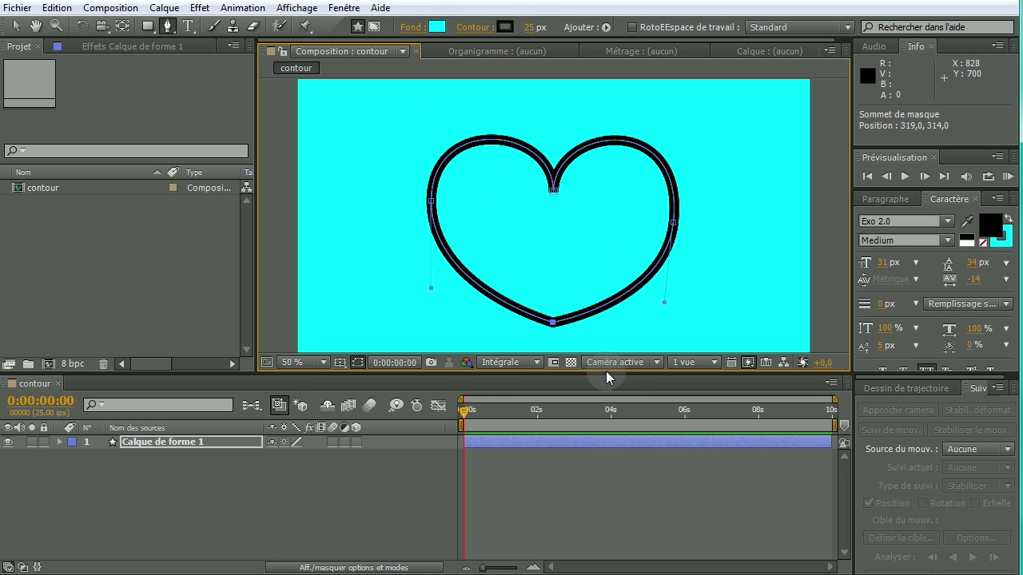
left_click(570, 363)
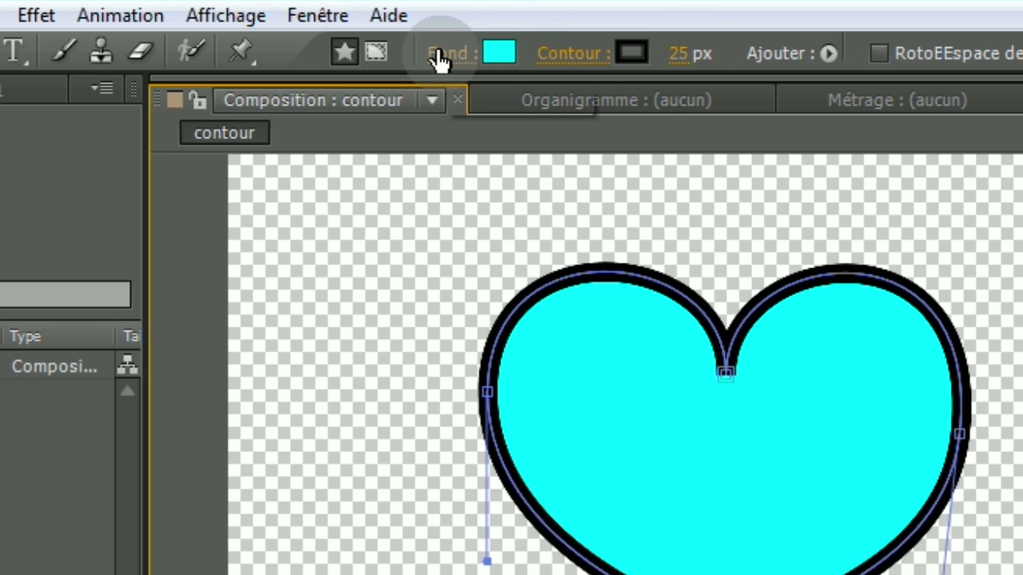
- Try the solid and linear gradient fill types on the heart, and set its fill to Aucun
left_click(443, 58)
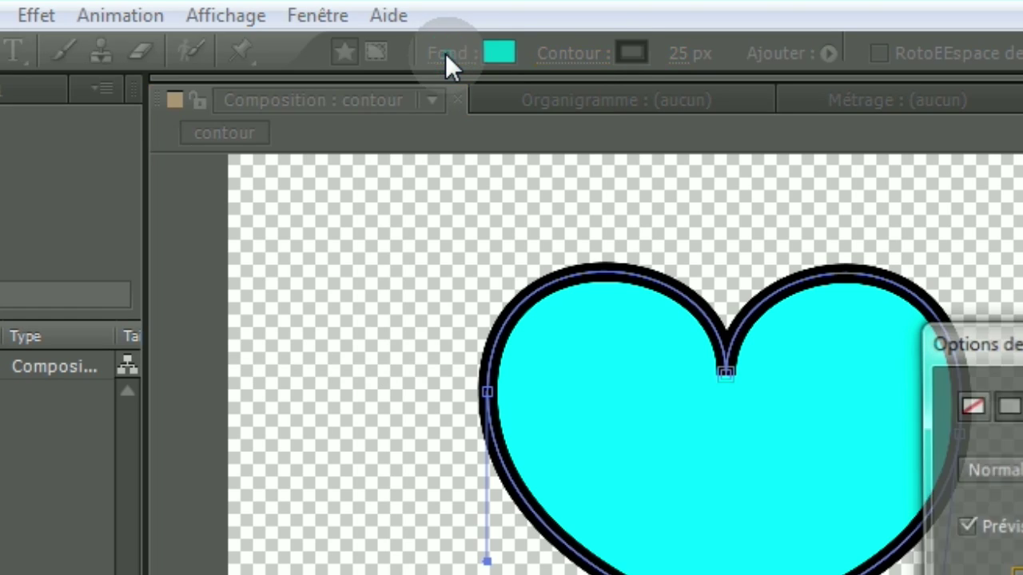
left_click_drag(651, 206, 751, 81)
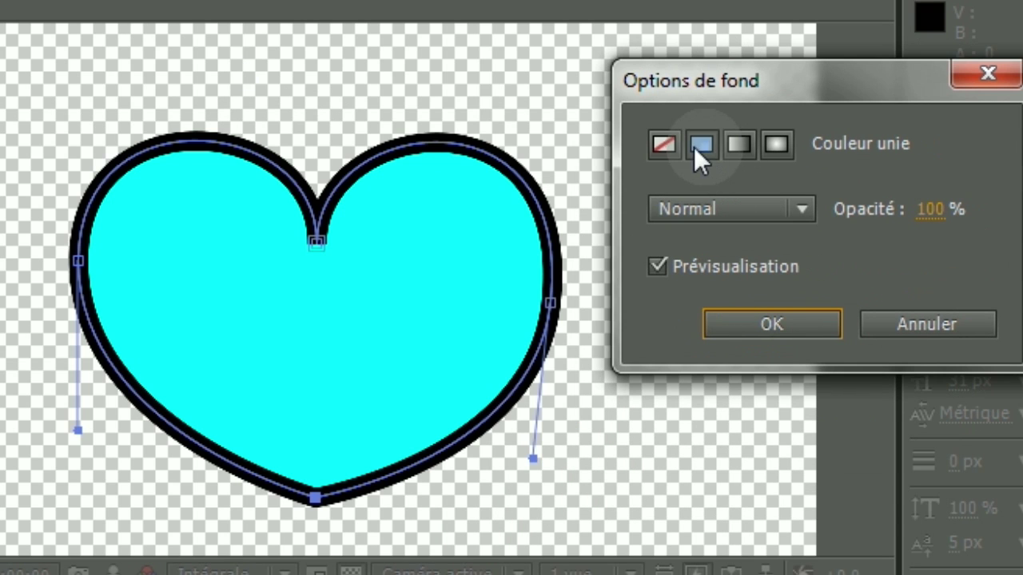
left_click(656, 144)
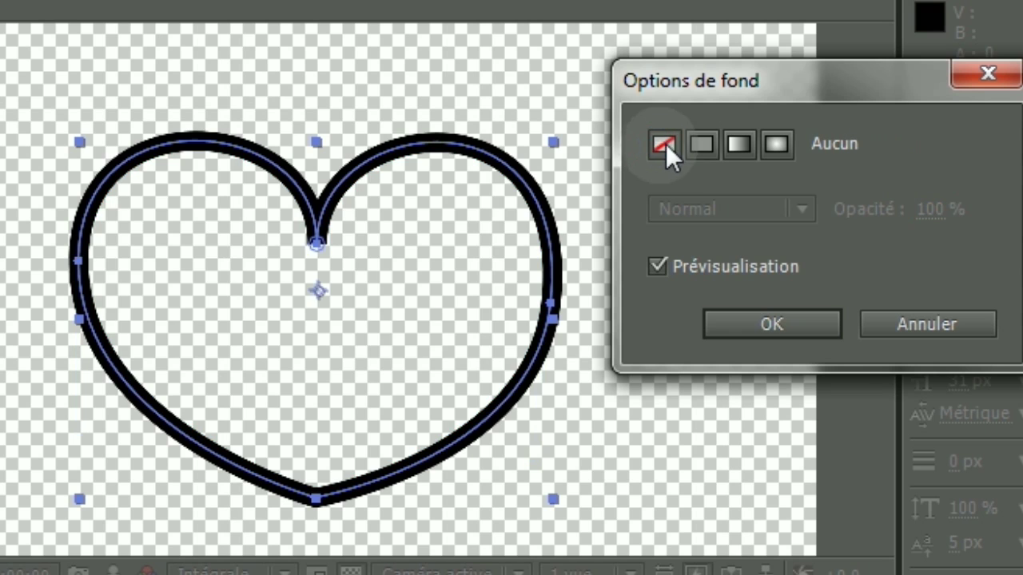
left_click(698, 142)
left_click(742, 142)
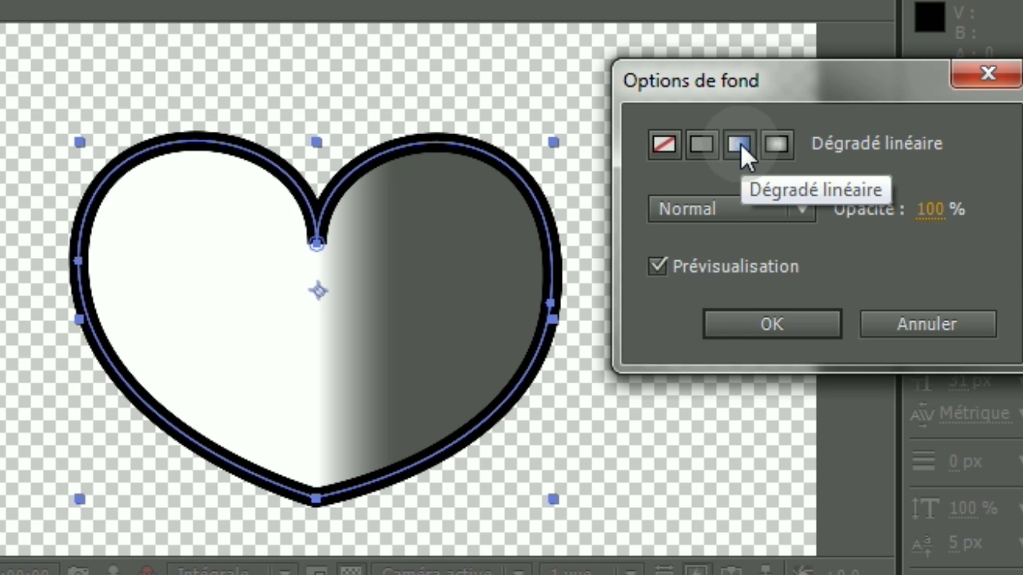
left_click(702, 143)
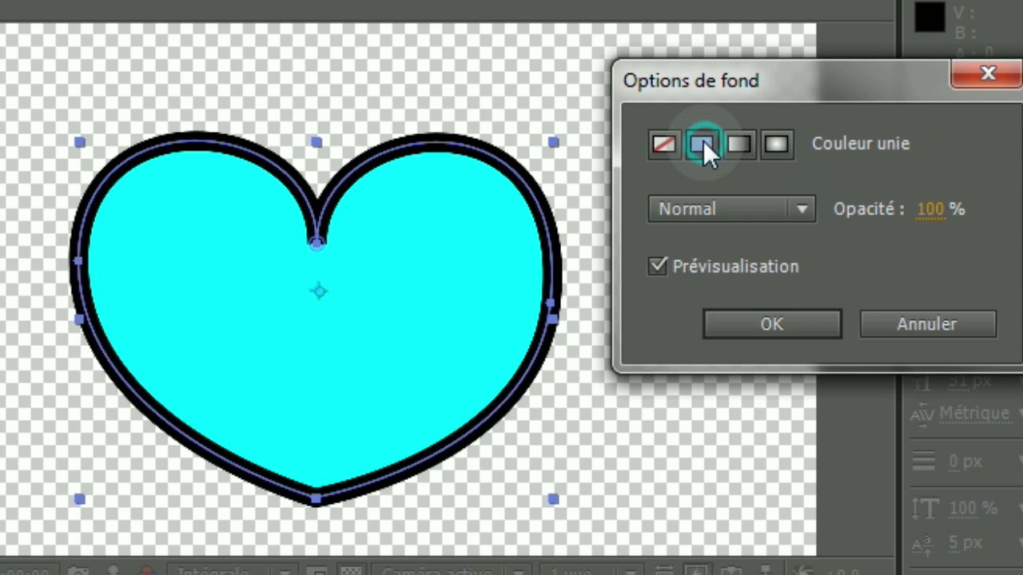
left_click(664, 144)
left_click(794, 333)
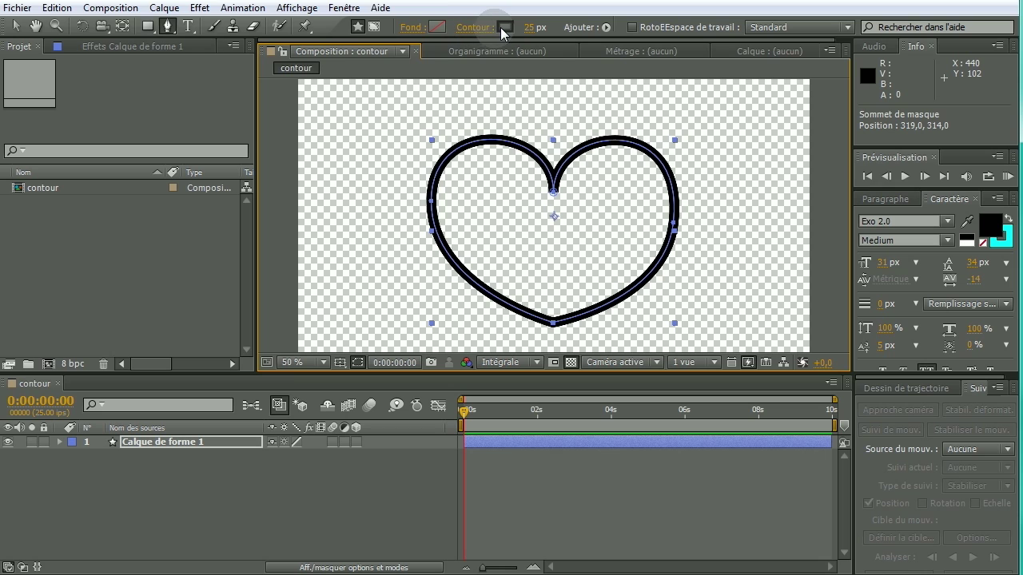
- Check the stroke type options available for the heart's outline
left_click(475, 27)
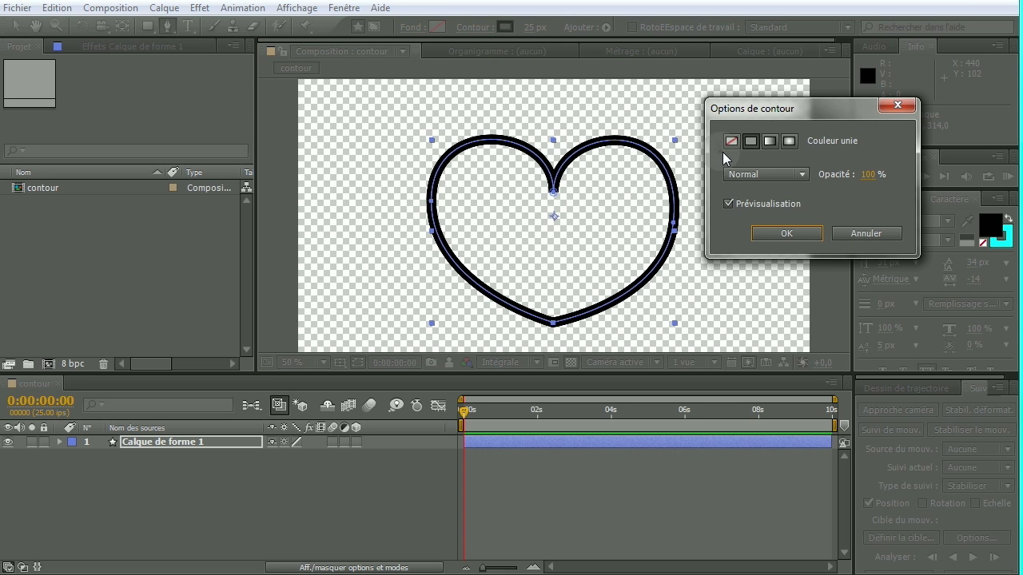
left_click(732, 143)
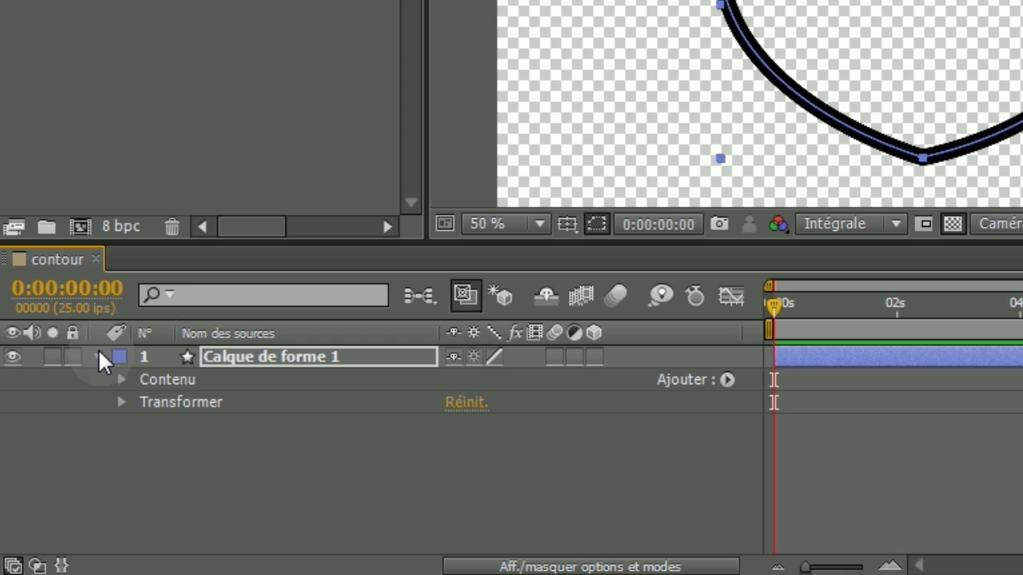
- Expand the contents of Calque de forme 1 down to the Tracé property of Tracé 1 in Forme 1
left_click(98, 357)
left_click(98, 357)
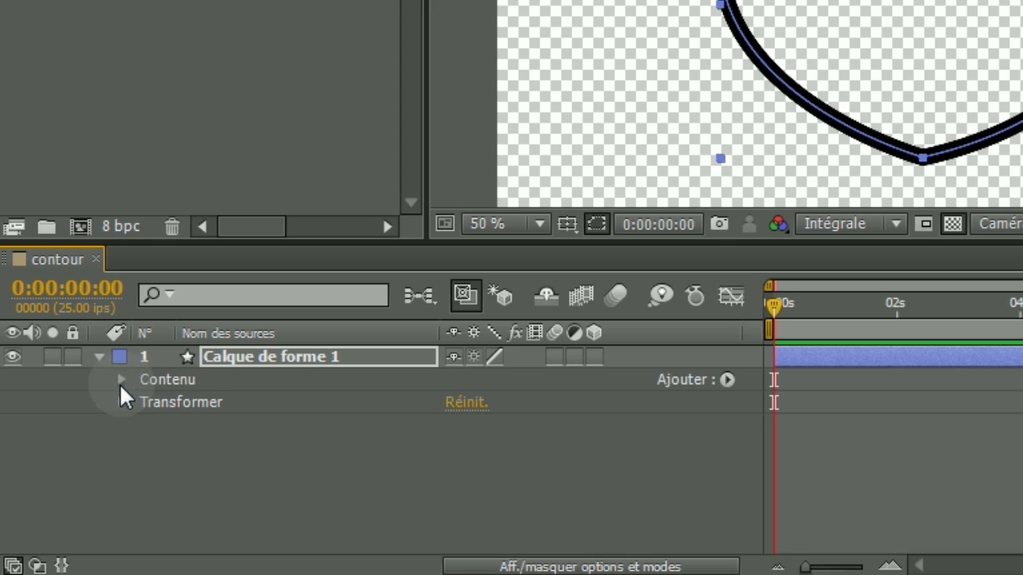
left_click(121, 380)
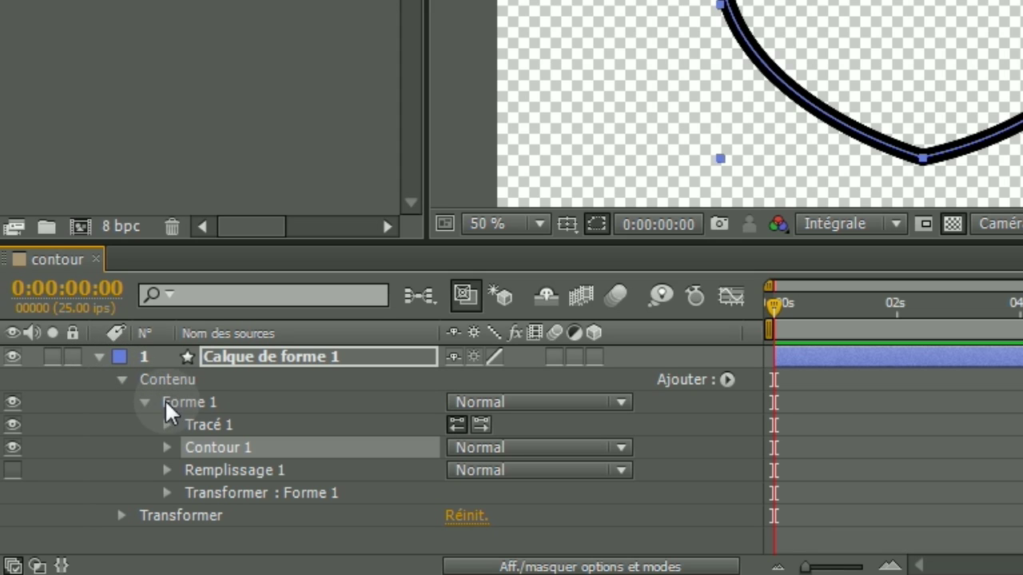
left_click(142, 398)
left_click(144, 401)
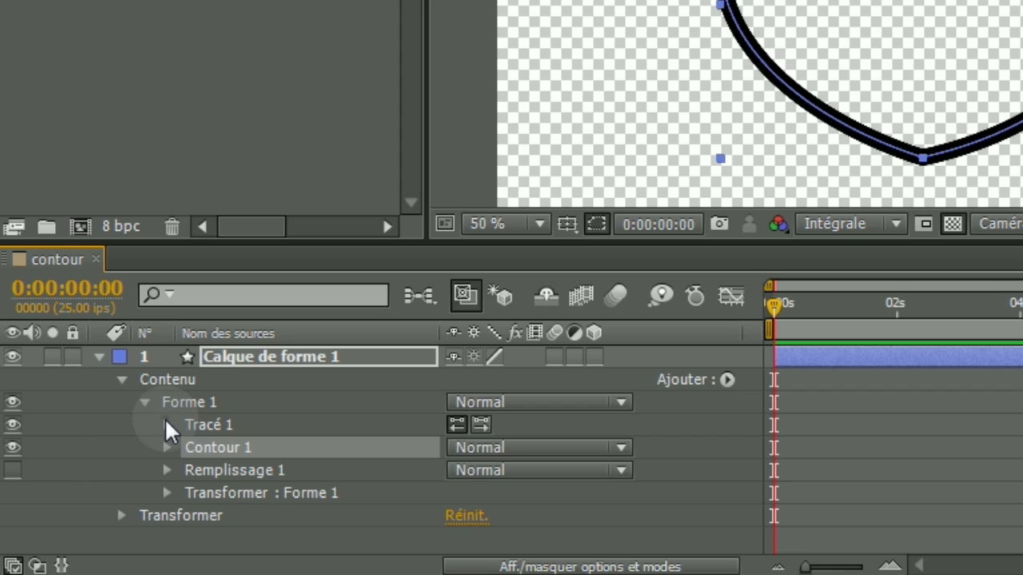
left_click(166, 425)
left_click(253, 448)
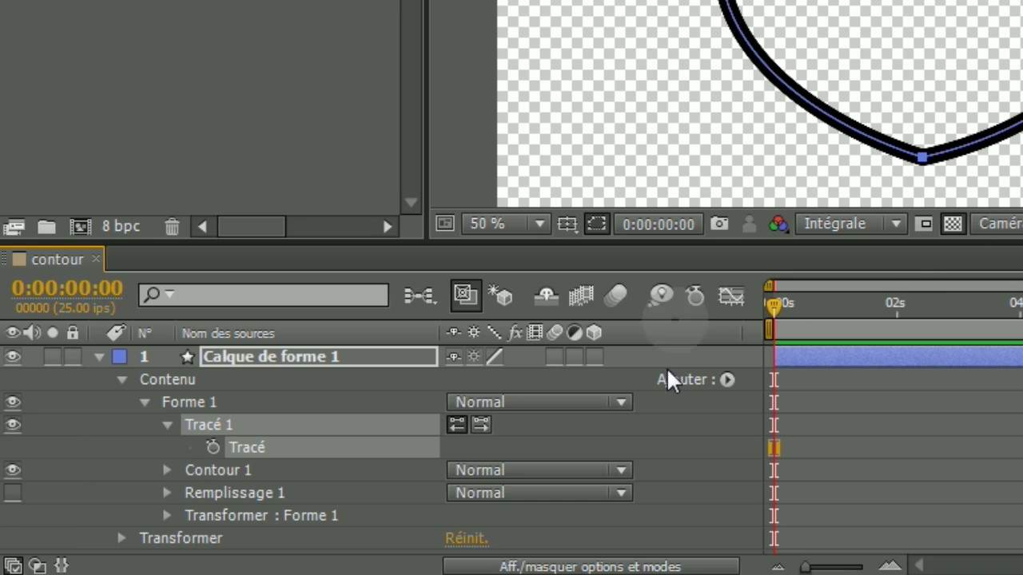
- Expand the Contour 1 properties and enlarge the timeline area so that all of them fit
left_click(166, 470)
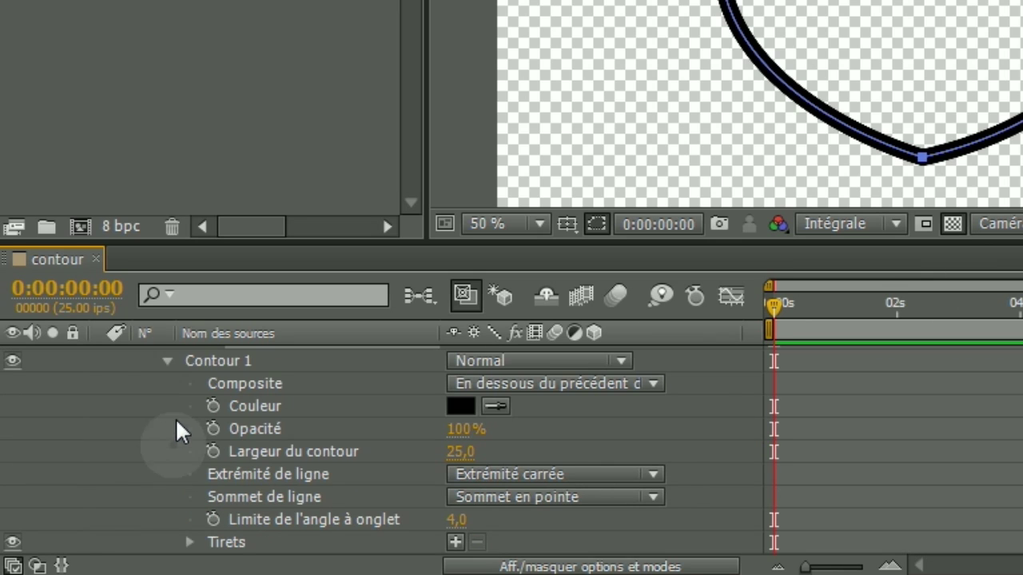
scroll(159, 402, "up", 3)
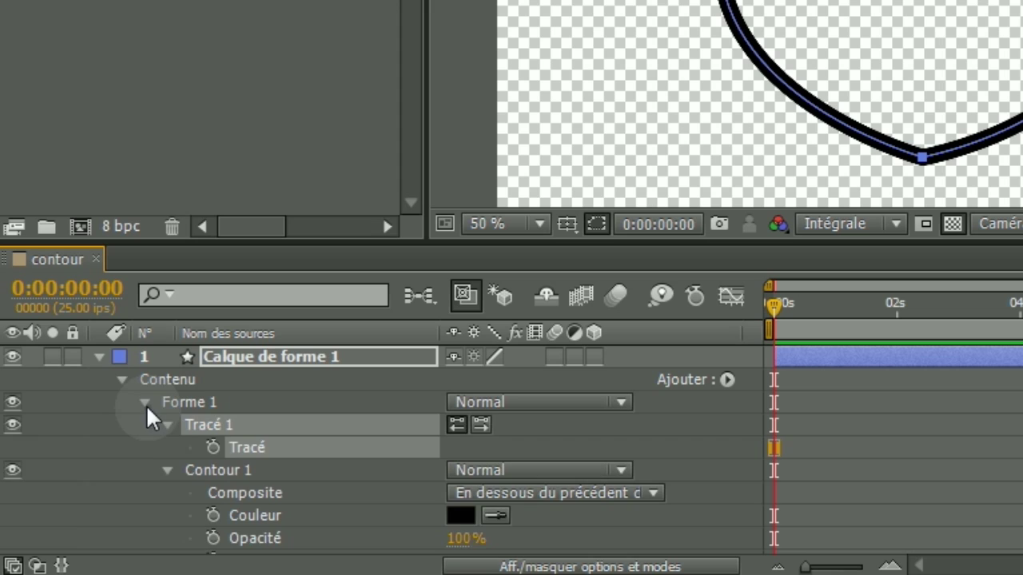
left_click(146, 403)
left_click_drag(246, 243, 244, 38)
left_click(144, 203)
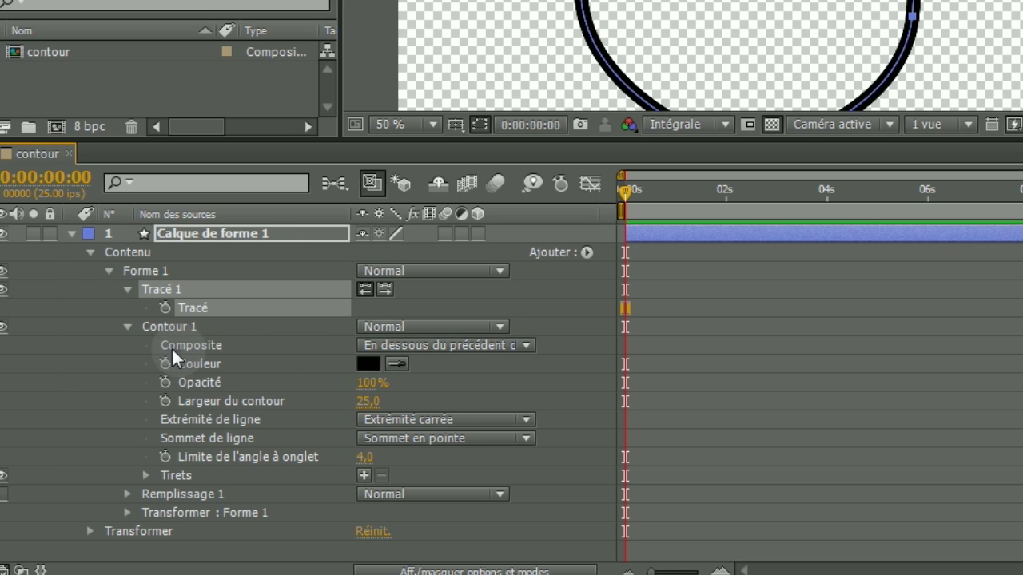
- Set the heart's stroke width to 36, its line cap to Extrémité arrondie and its line join to Sommet en arrondi
left_click_drag(367, 402, 368, 401)
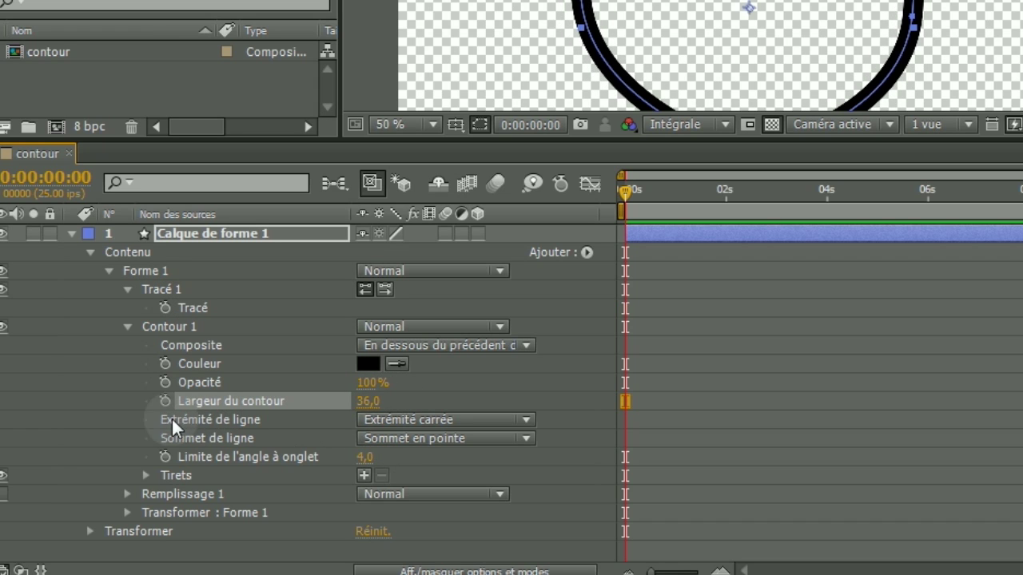
left_click(380, 424)
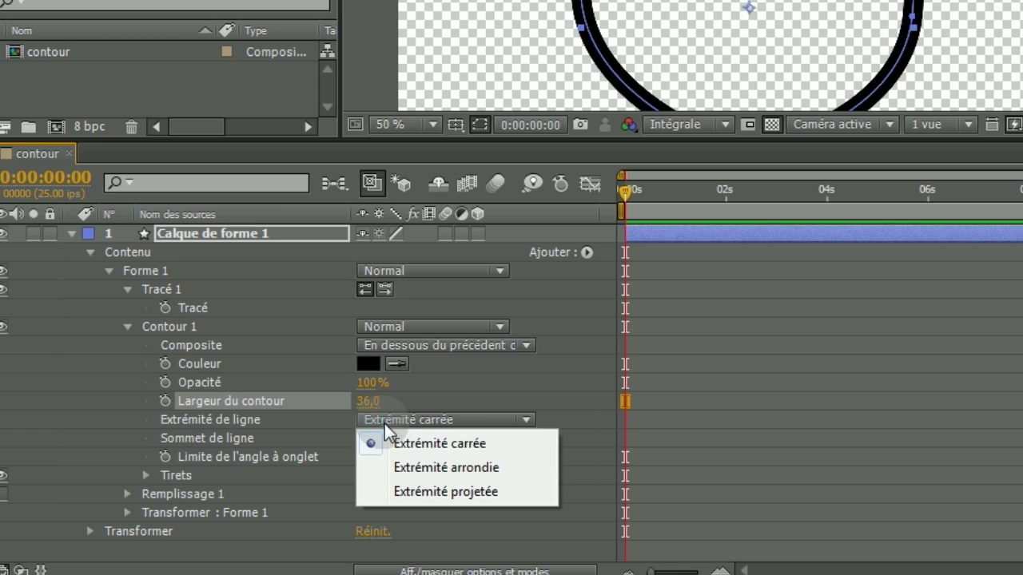
left_click(454, 469)
left_click(433, 439)
left_click(457, 485)
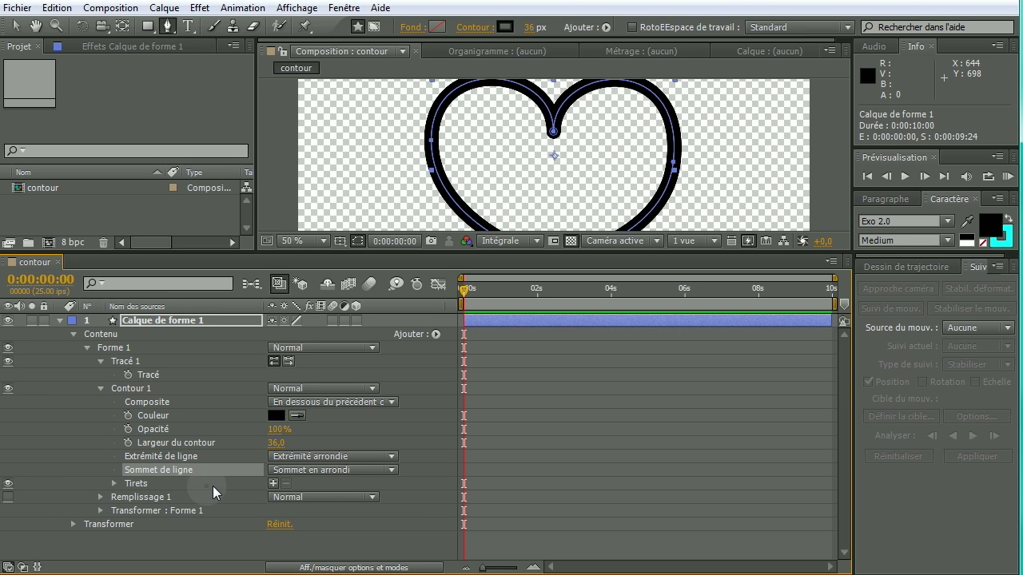
- Add two dash and gap pairs to the heart's stroke, making the first dash 70 long
left_click(273, 484)
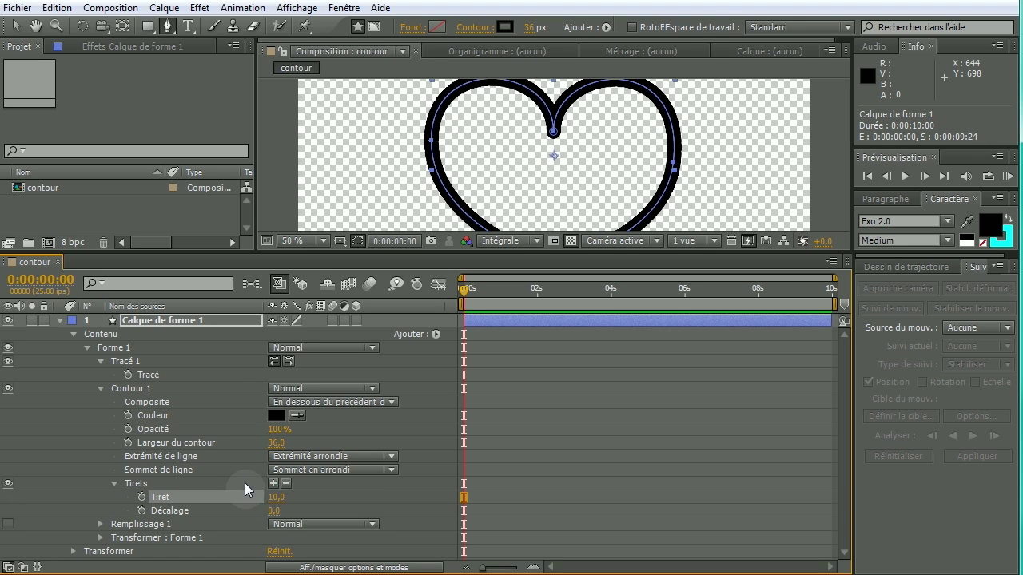
mouse_move(269, 498)
left_mouse_down()
mouse_move(332, 490)
mouse_move(319, 491)
left_mouse_up()
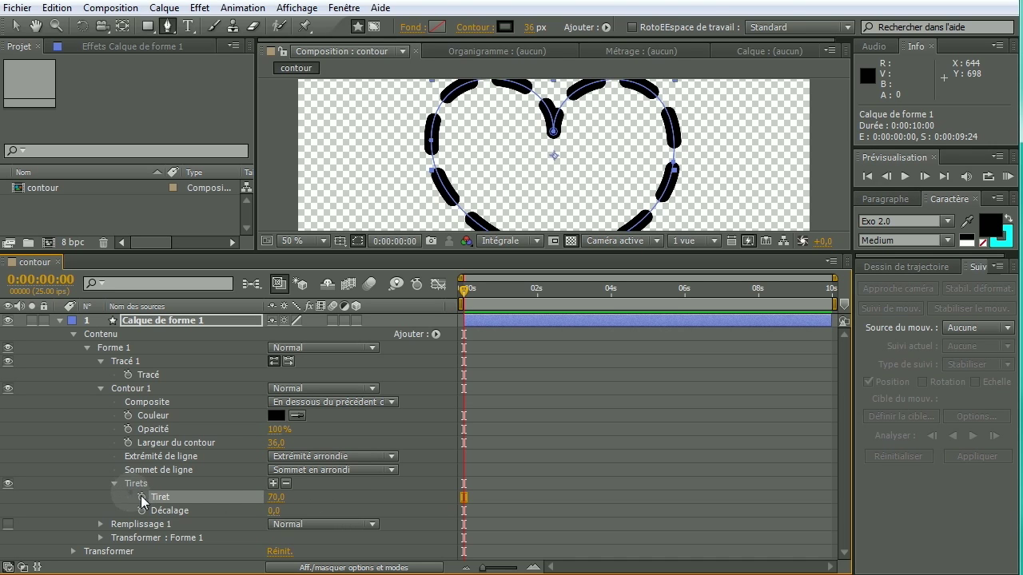
left_click(274, 483)
left_click(274, 482)
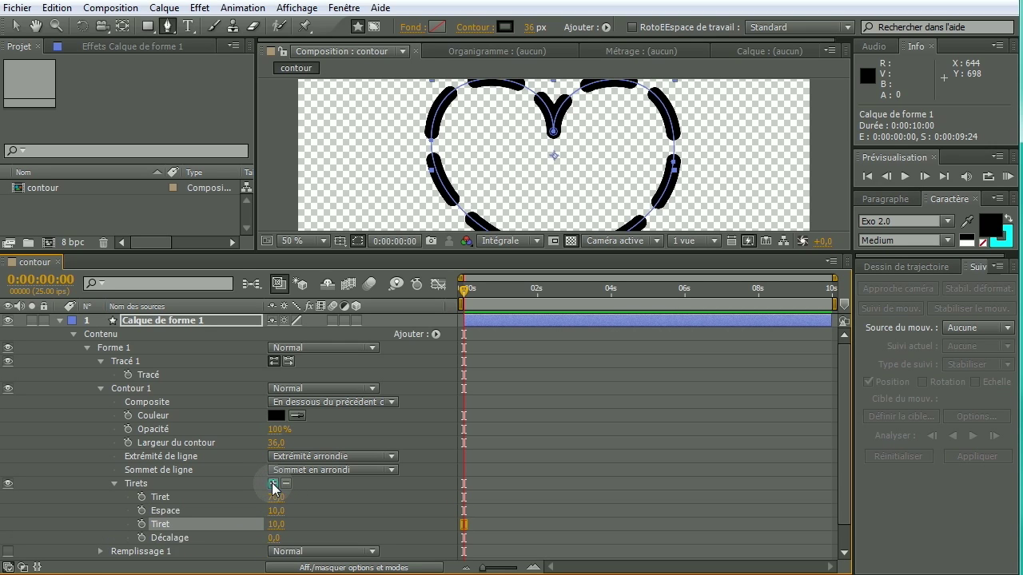
left_click(274, 482)
- Set the stroke's first dash to 151, the first gap to 156 and the second dash to 60
left_click_drag(274, 524, 359, 500)
mouse_move(279, 502)
left_mouse_down()
mouse_move(297, 498)
mouse_move(216, 501)
mouse_move(317, 495)
left_mouse_up()
left_click(184, 497)
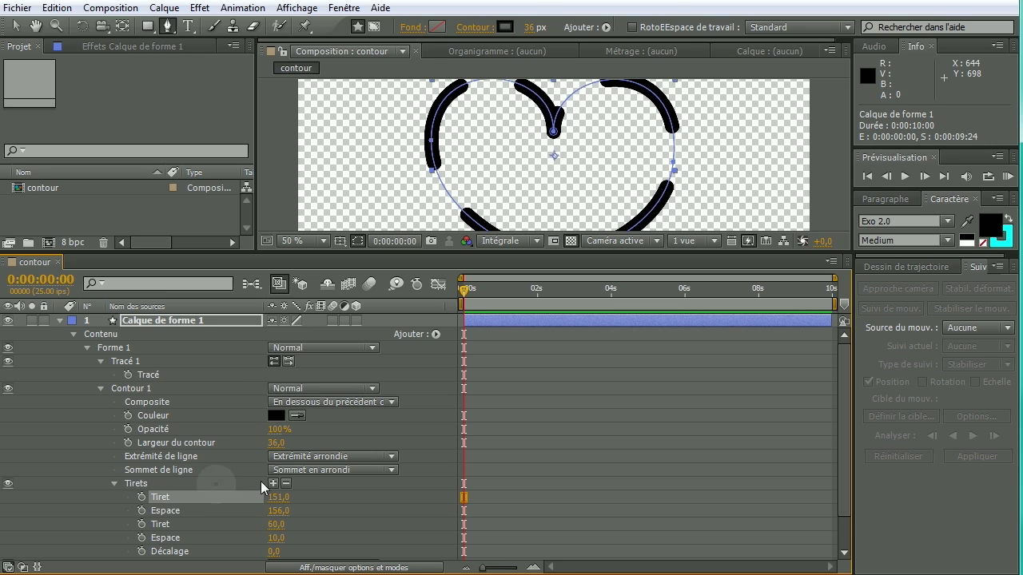
- Remove all dashes and gaps from the heart's stroke
left_click(285, 484)
left_click(286, 483)
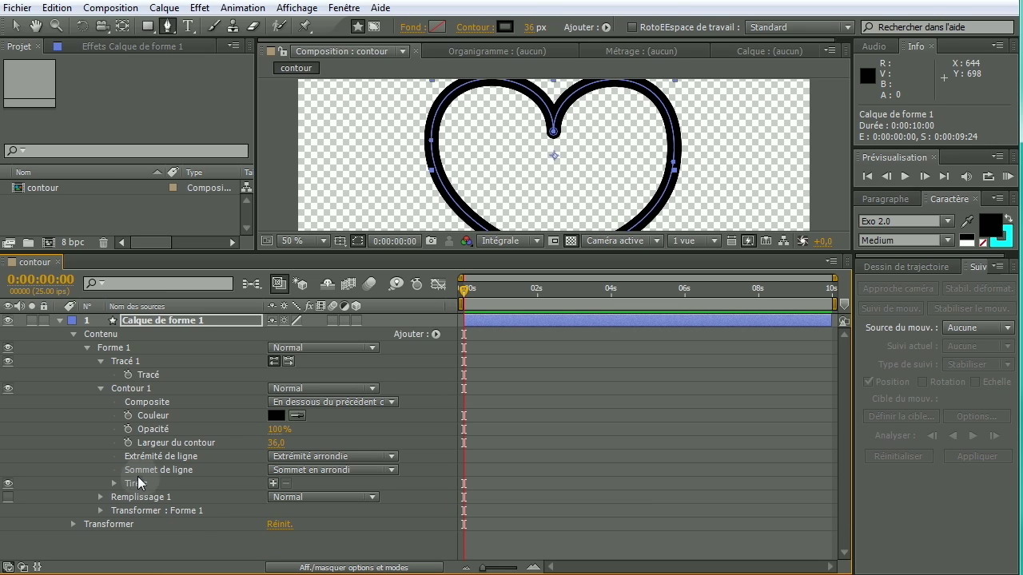
- Collapse the Contour 1 settings and delete Remplissage 1 from the heart shape
left_click(100, 390)
left_click(100, 402)
left_click(100, 402)
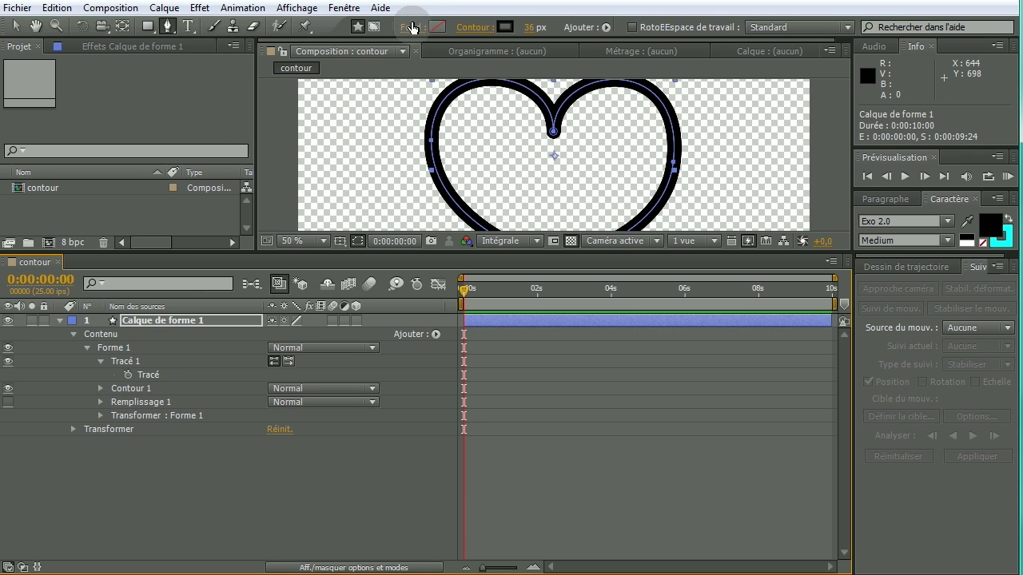
left_click(113, 400)
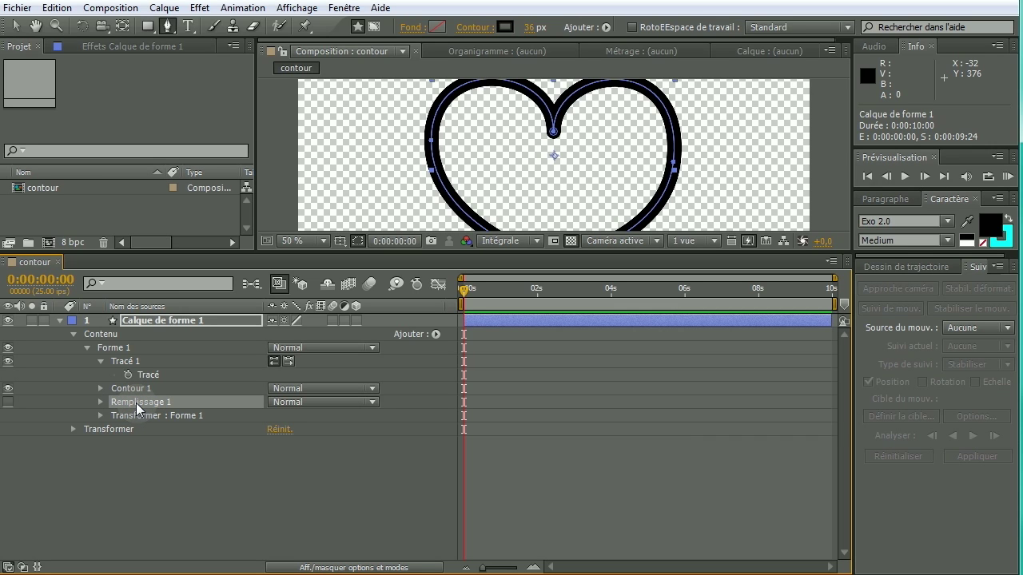
key("Delete")
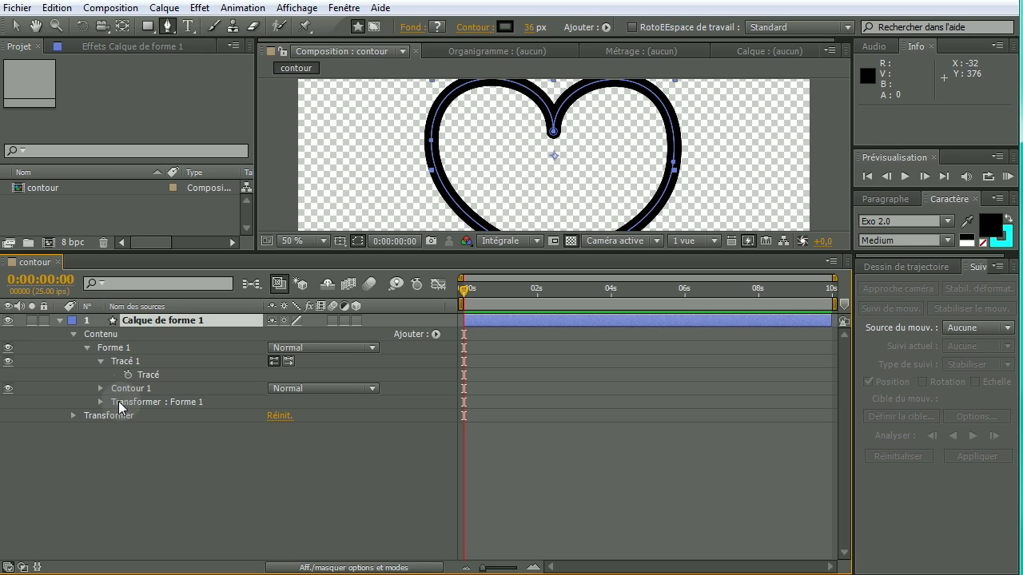
- Look over the transform properties of Forme 1 and enlarge the composition viewer to fit the whole heart
left_click(100, 404)
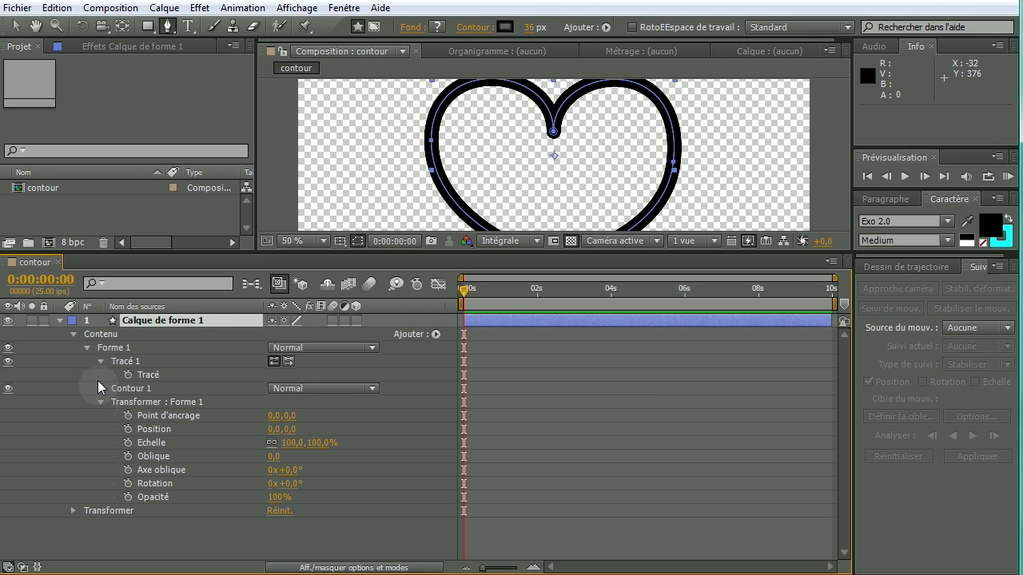
left_click(100, 403)
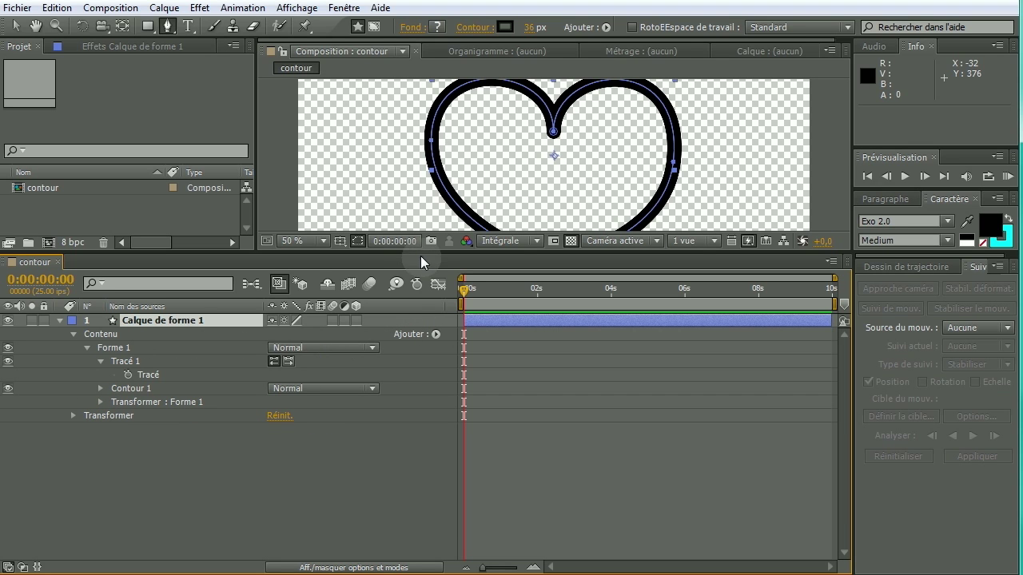
left_click_drag(421, 250, 421, 339)
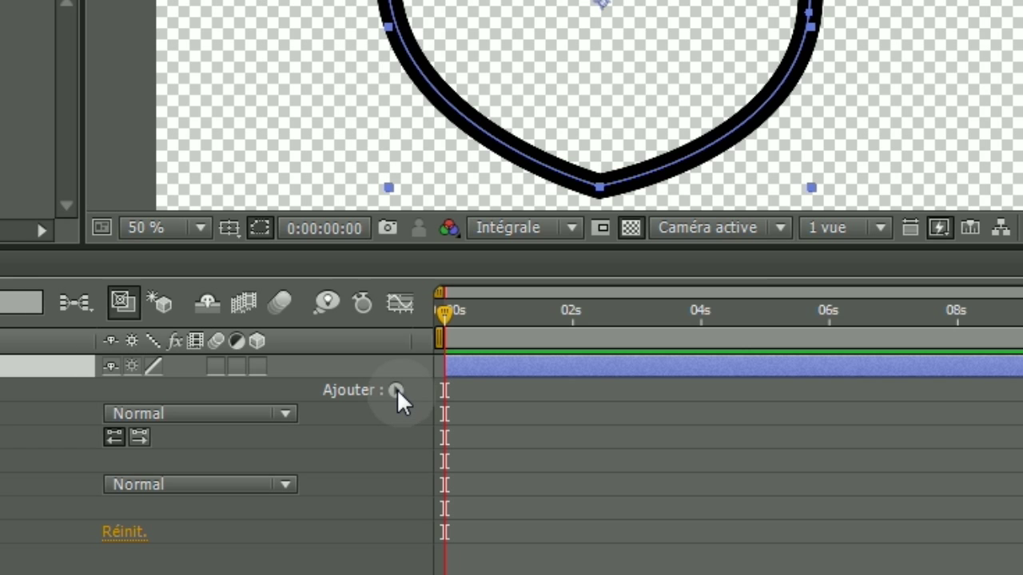
- Try a Zigzag operation with a Taille of 16 on the heart and delete it
left_click(436, 424)
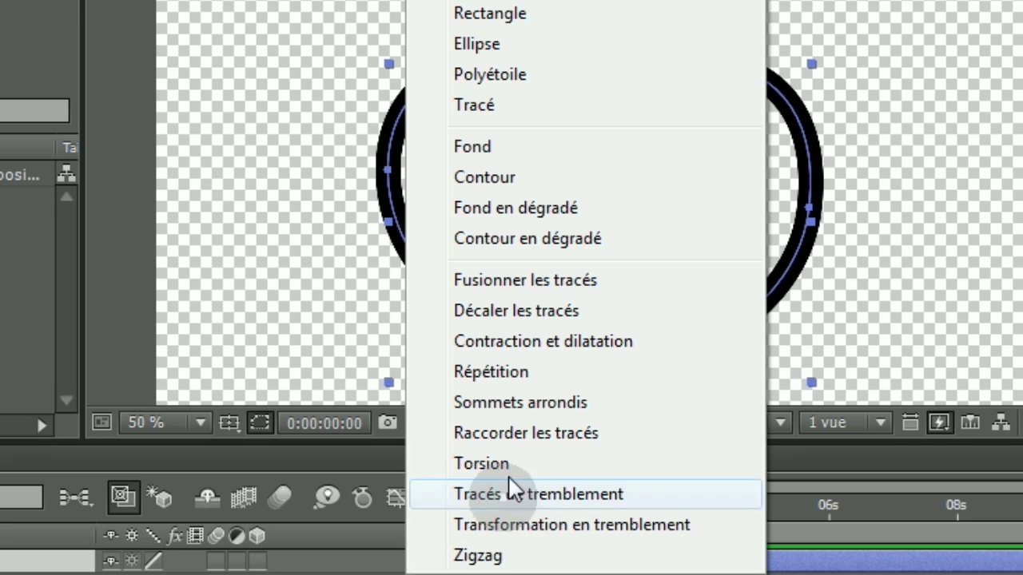
left_click(501, 557)
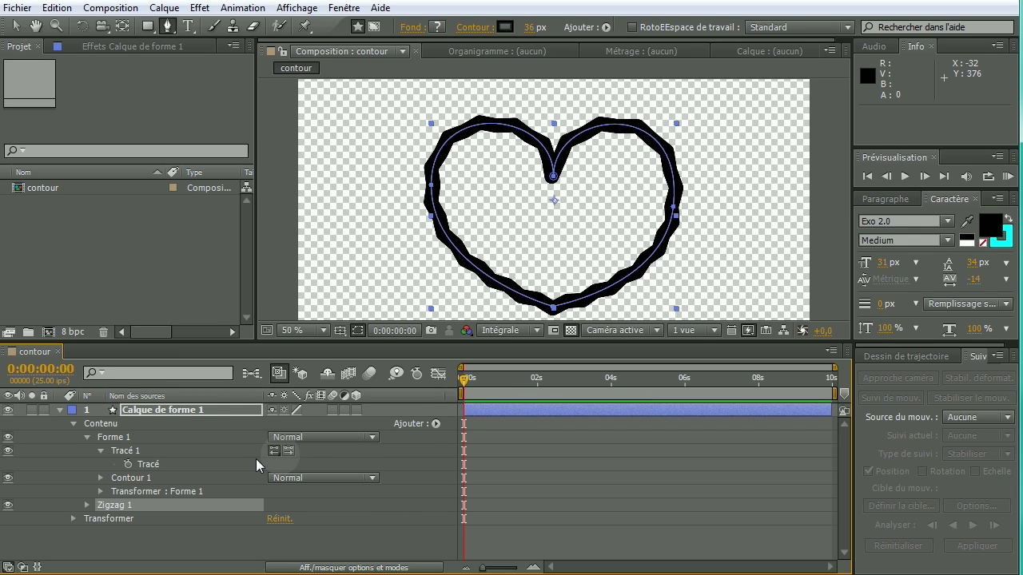
left_click(88, 506)
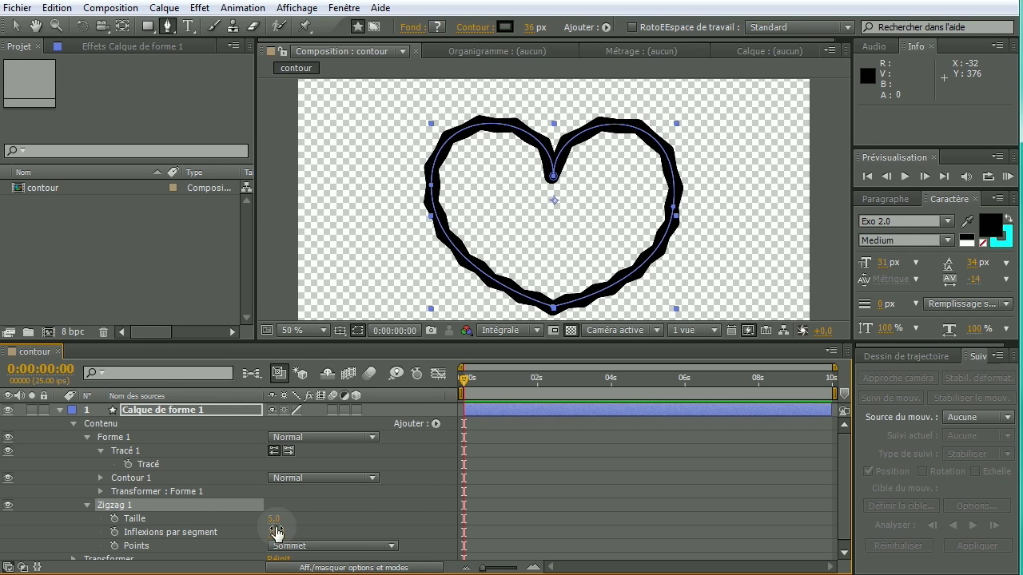
left_click_drag(276, 525, 309, 504)
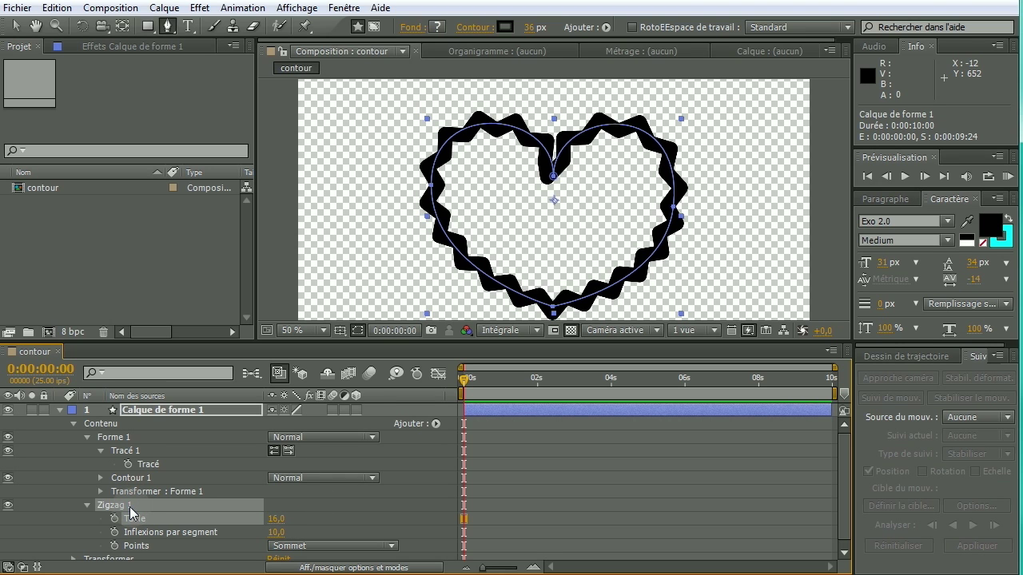
key("Delete")
- Add Raccorder les tracés to the heart and set its Début to 25% and Fin to 37%
left_click(436, 424)
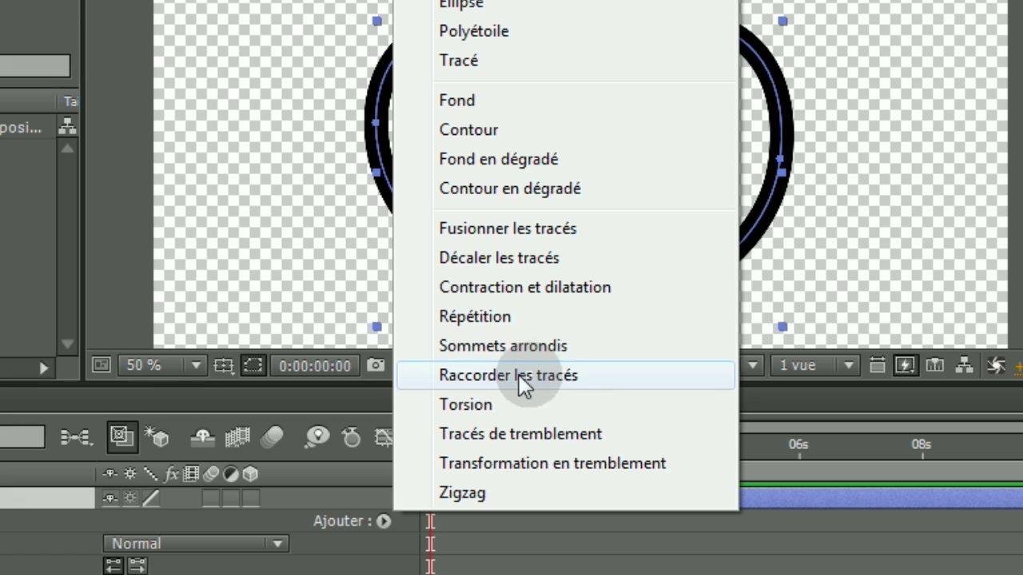
left_click(470, 375)
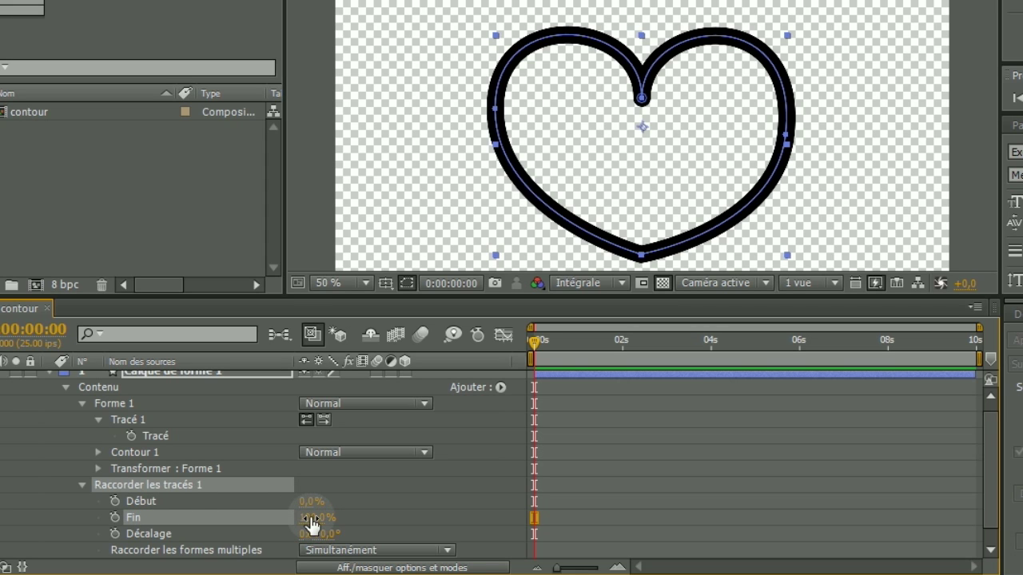
mouse_move(311, 517)
left_mouse_down()
mouse_move(284, 519)
mouse_move(345, 500)
mouse_move(285, 498)
mouse_move(342, 516)
mouse_move(257, 510)
mouse_move(383, 487)
left_mouse_up()
mouse_move(306, 506)
left_mouse_down()
mouse_move(297, 504)
mouse_move(337, 513)
mouse_move(278, 515)
left_mouse_up()
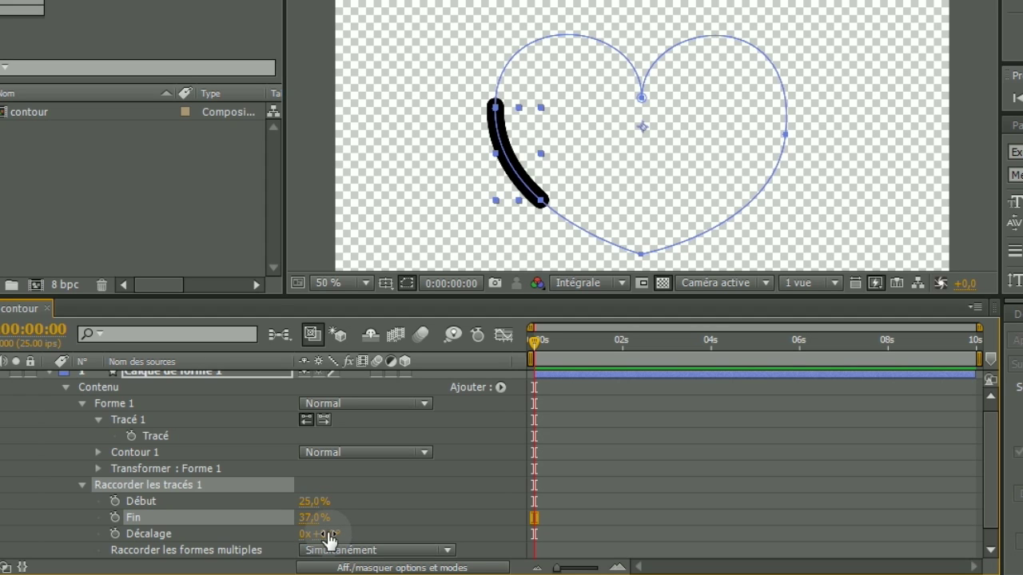
- Try out the path trim's Décalage and reset it to 0°, with Début at 0% and Fin at 100%
mouse_move(330, 534)
left_mouse_down()
mouse_move(511, 487)
mouse_move(215, 501)
mouse_move(44, 489)
mouse_move(376, 450)
mouse_move(447, 416)
mouse_move(257, 456)
mouse_move(334, 534)
left_mouse_up()
type("0")
key("Return")
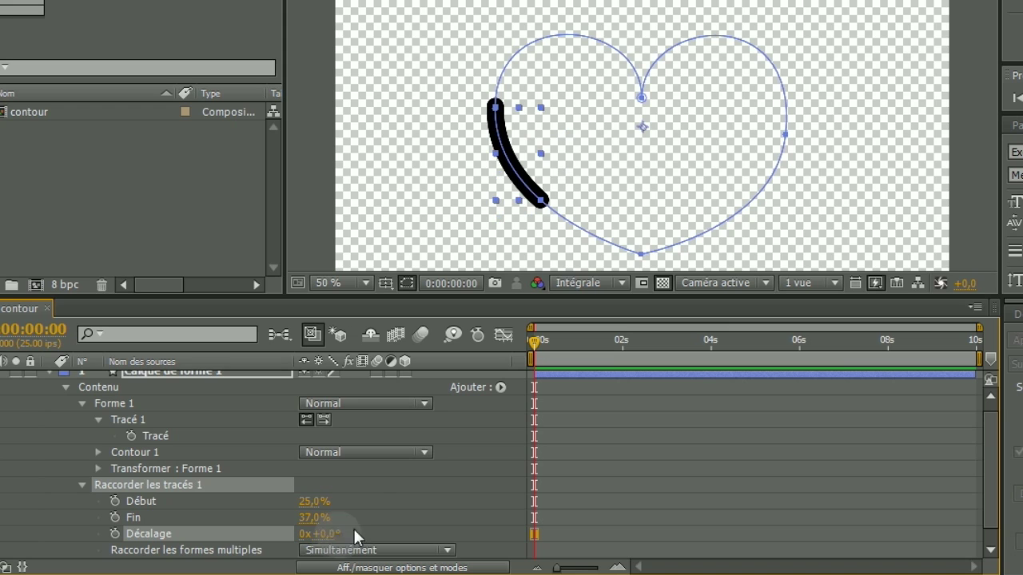
left_click_drag(305, 501, 220, 508)
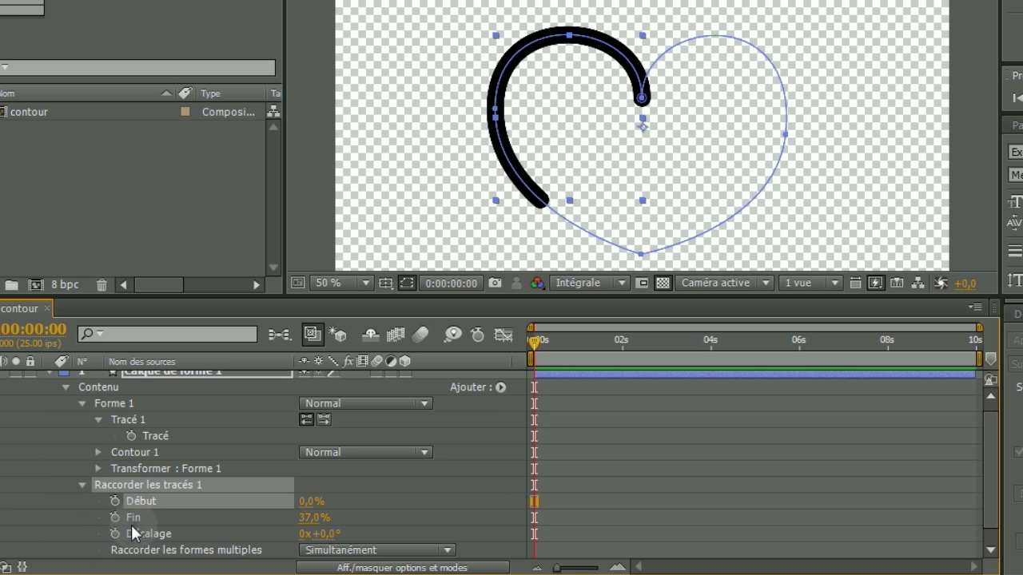
mouse_move(306, 525)
left_mouse_down()
mouse_move(411, 515)
mouse_move(371, 509)
mouse_move(434, 494)
left_mouse_up()
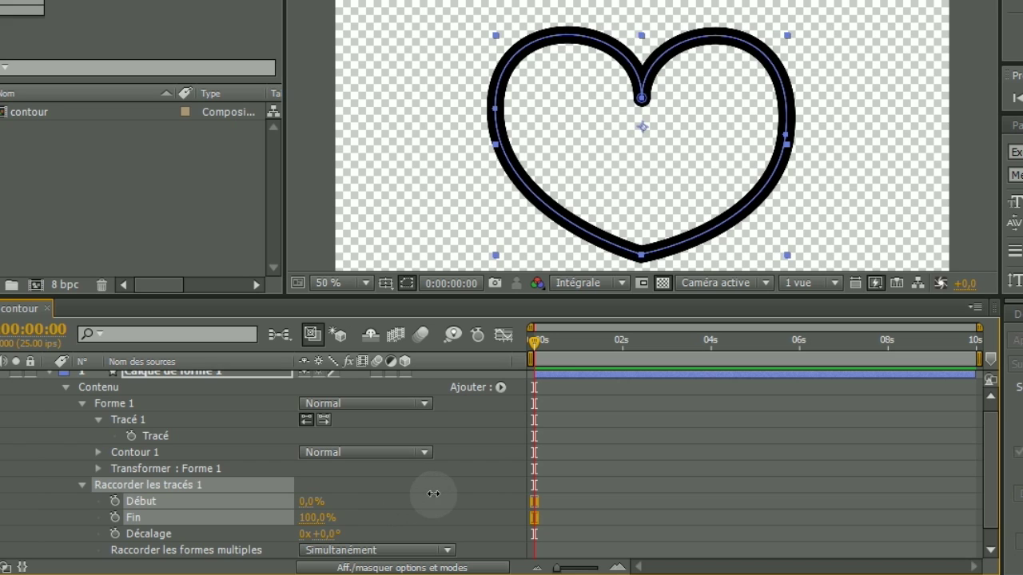
- Define the vertex on the heart's left side as the path's first vertex
scroll(514, 139, "up", 1)
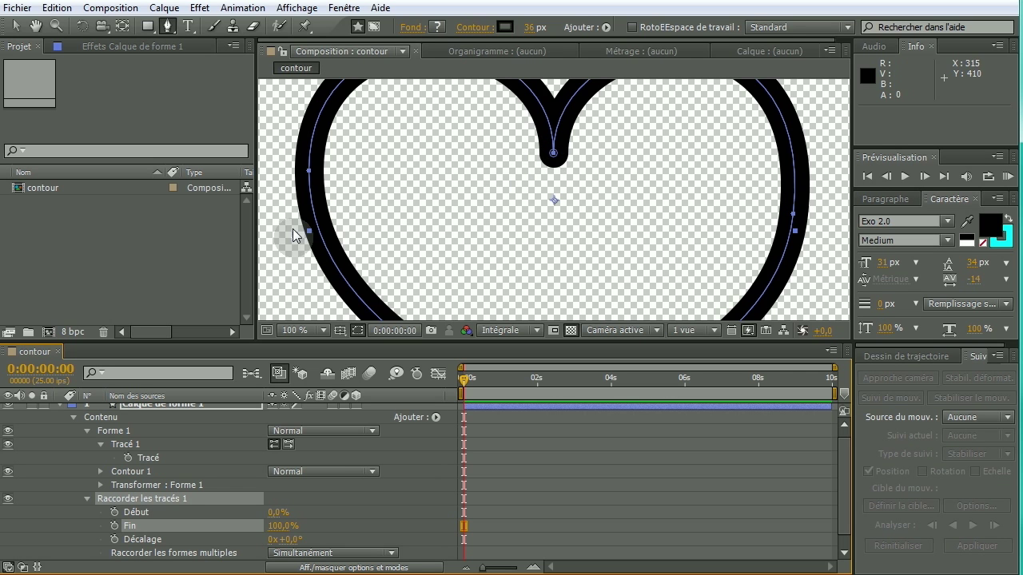
left_click(308, 174)
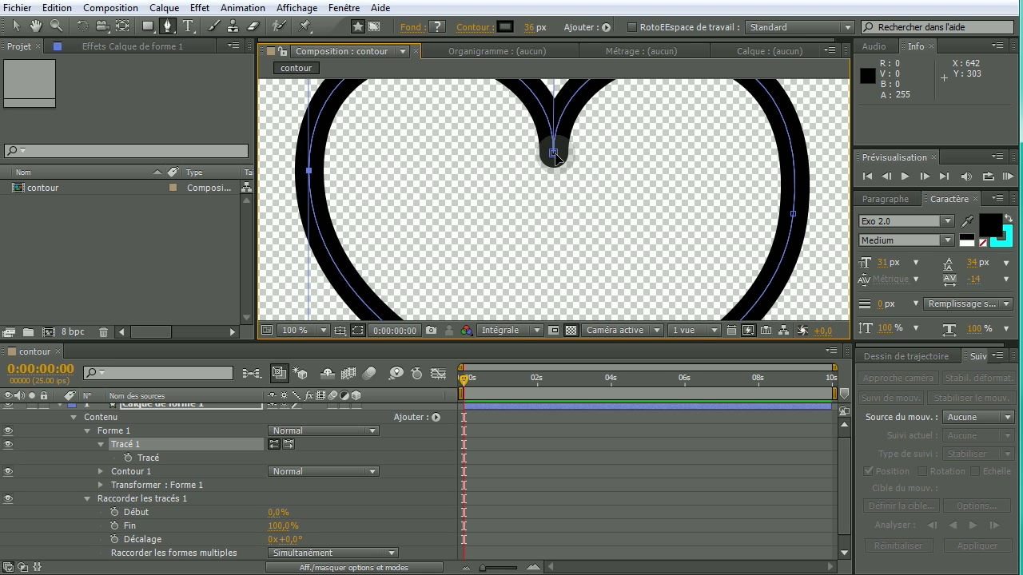
left_click_drag(276, 526, 304, 526)
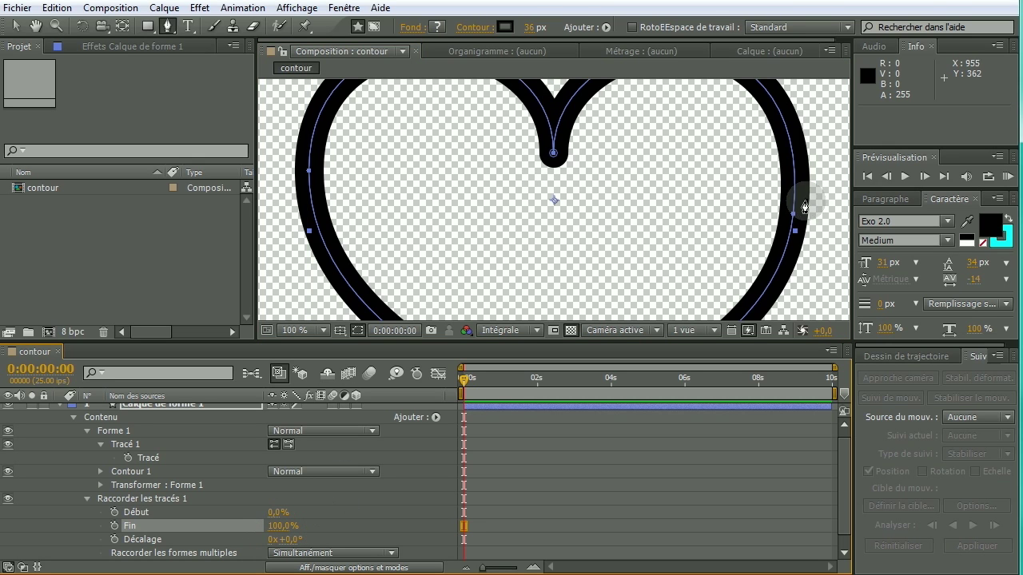
right_click(310, 171)
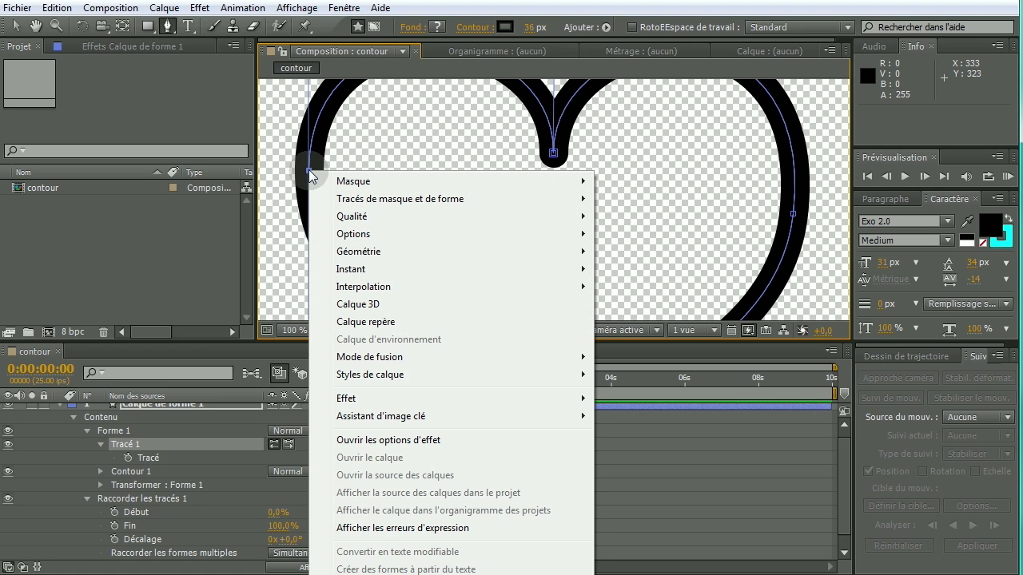
mouse_move(389, 201)
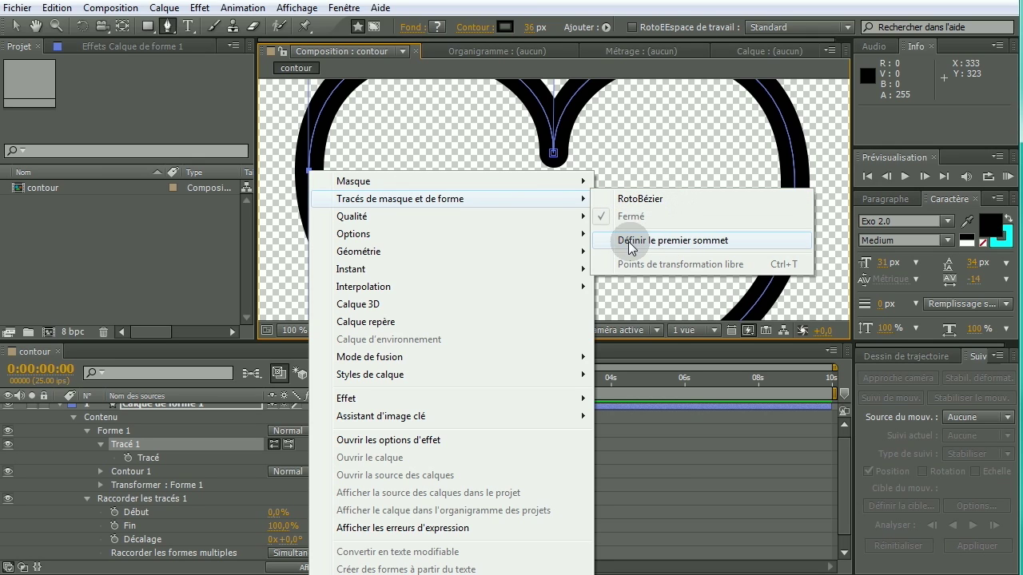
left_click(706, 241)
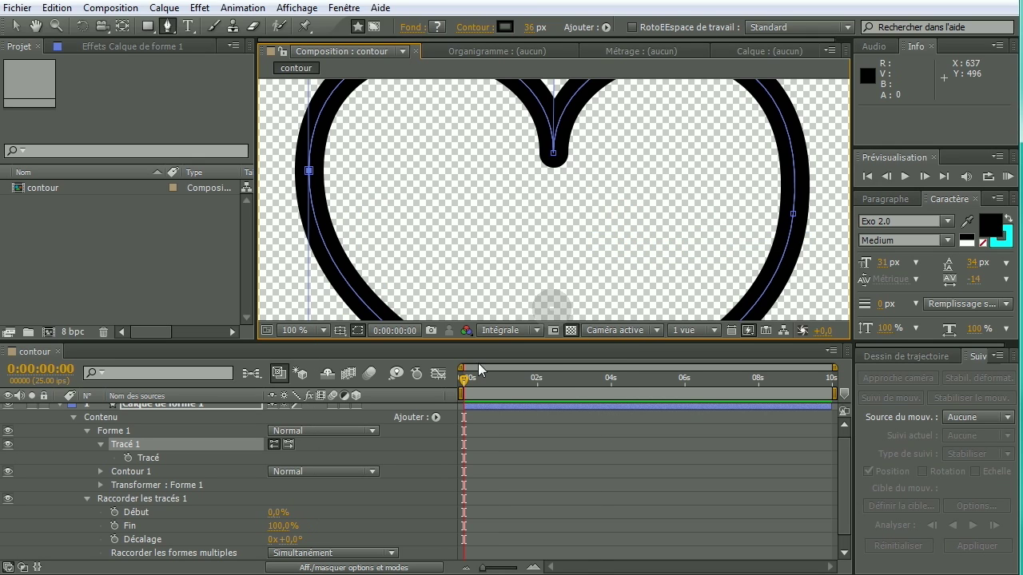
- Set the path trim's Début to 1% with Fin at 100%, and activate the Selection tool
left_click(282, 526)
mouse_move(296, 526)
left_mouse_down()
mouse_move(250, 511)
mouse_move(300, 512)
mouse_move(240, 512)
left_mouse_up()
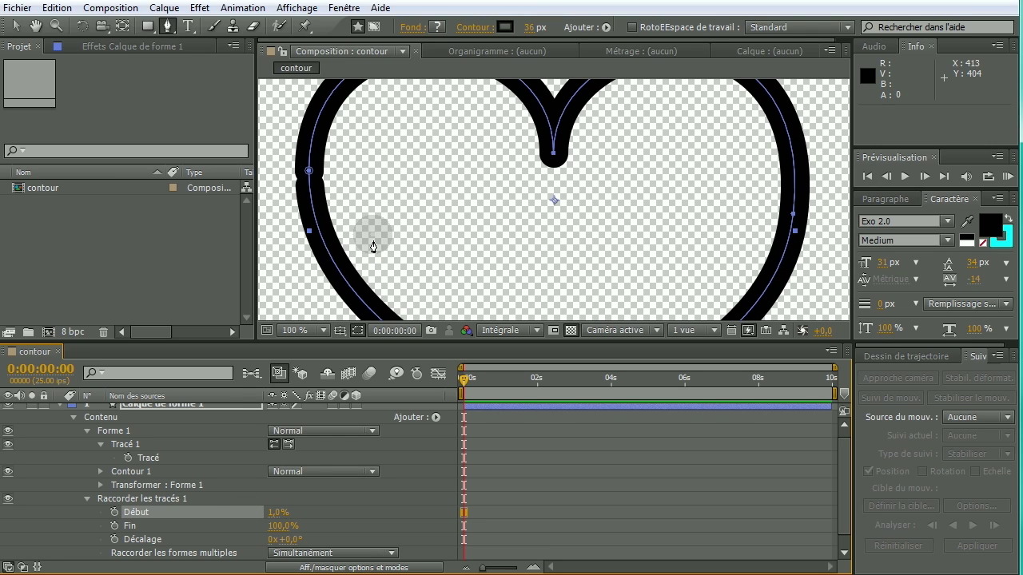
scroll(441, 258, "down", 2)
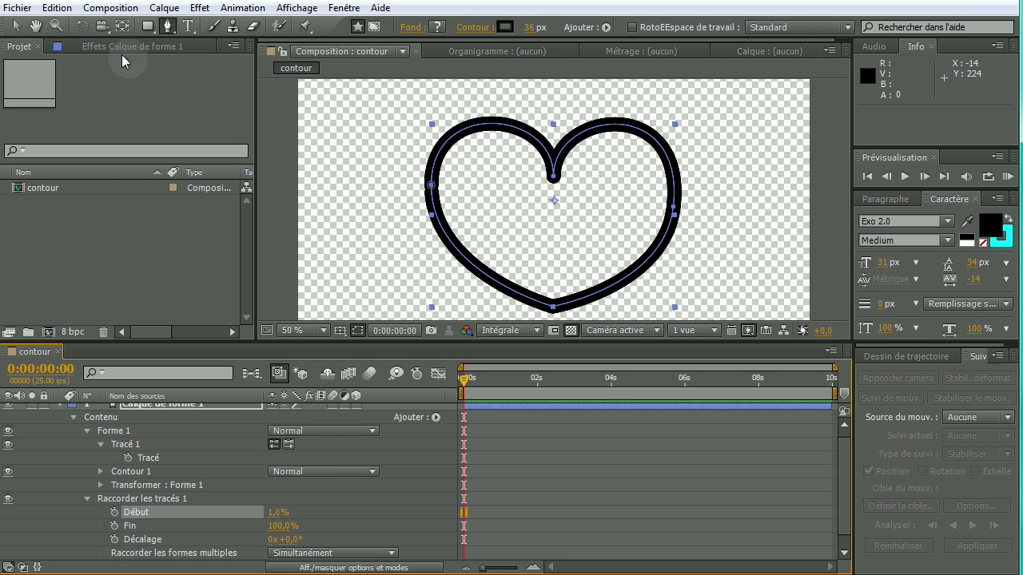
left_click(15, 26)
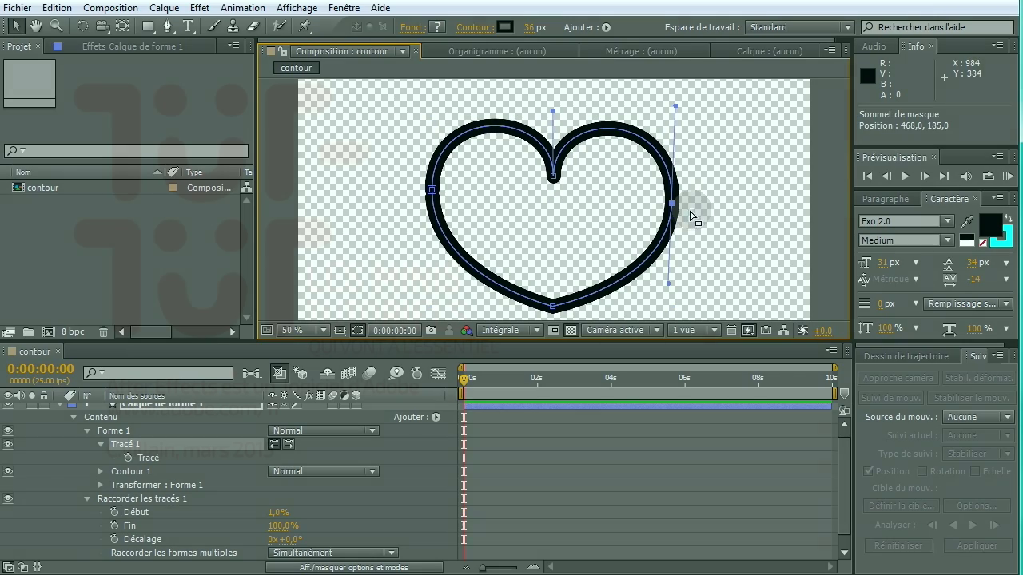